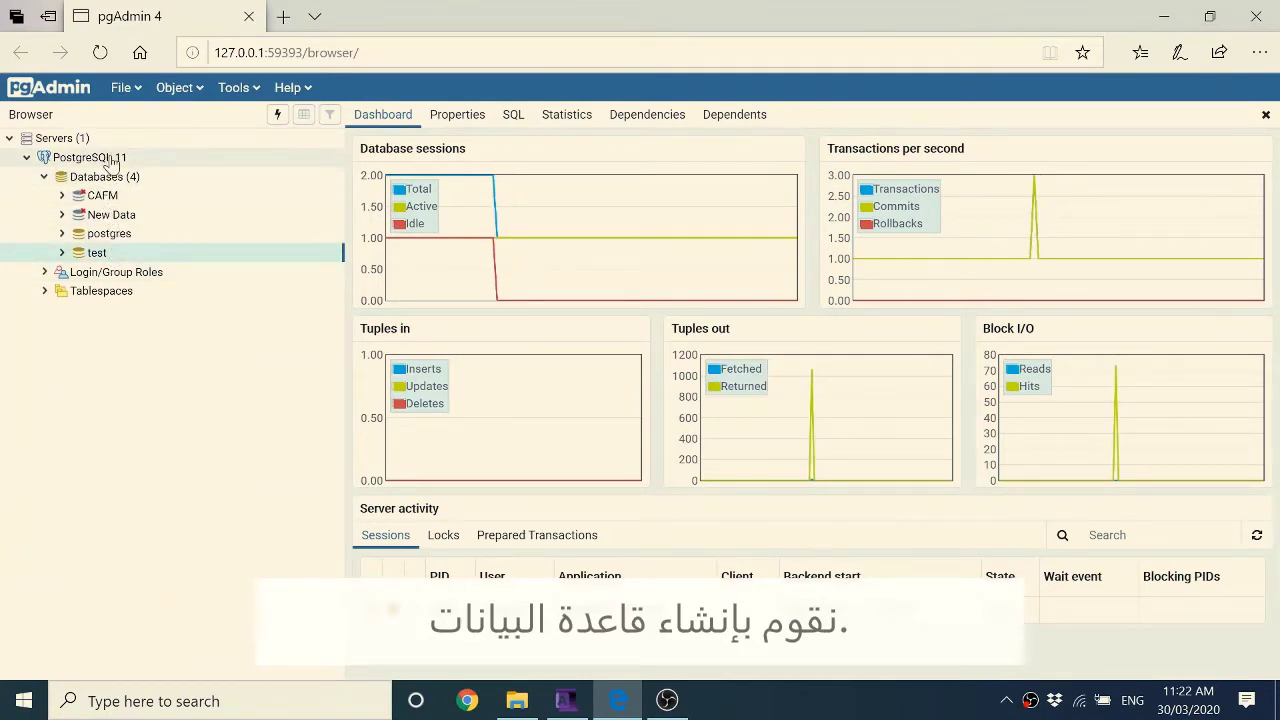
# Step: Switch to Andromeda Platform and reconnect the Postgresql (Test) connection in the Connections Manager, then minimize the manager
pyautogui.click(1163, 17)
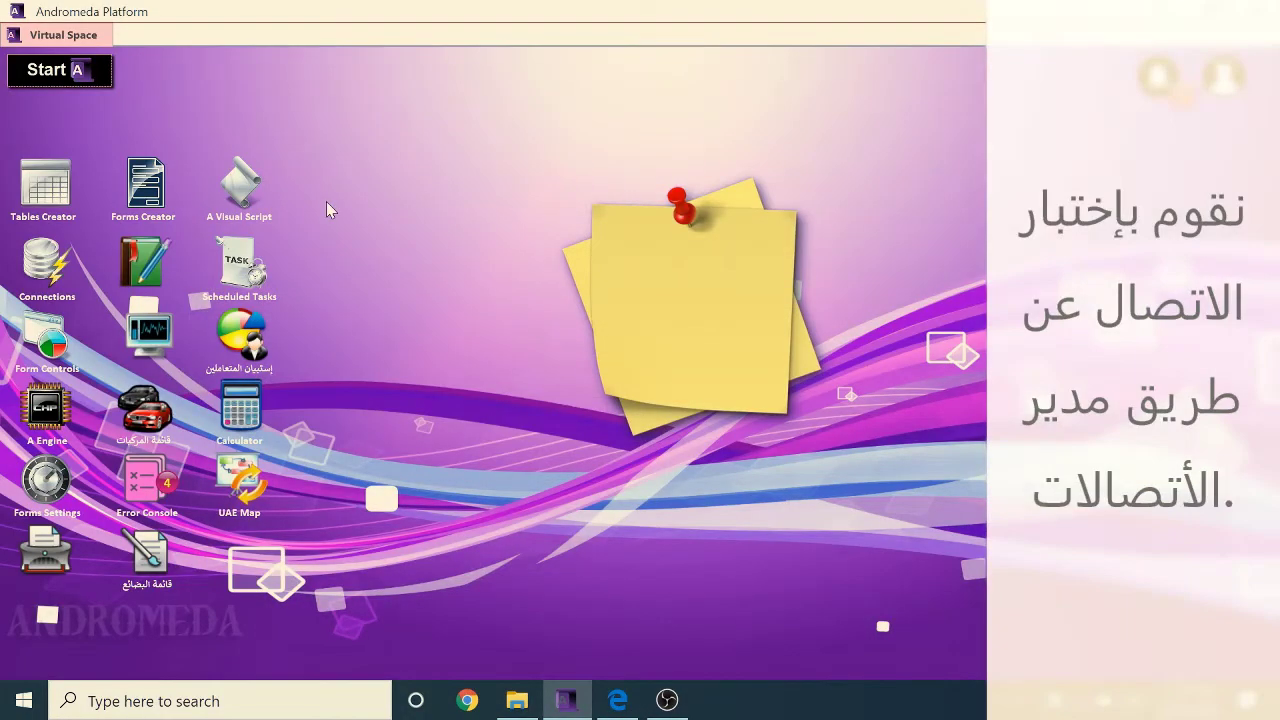
pyautogui.doubleClick(45, 268)
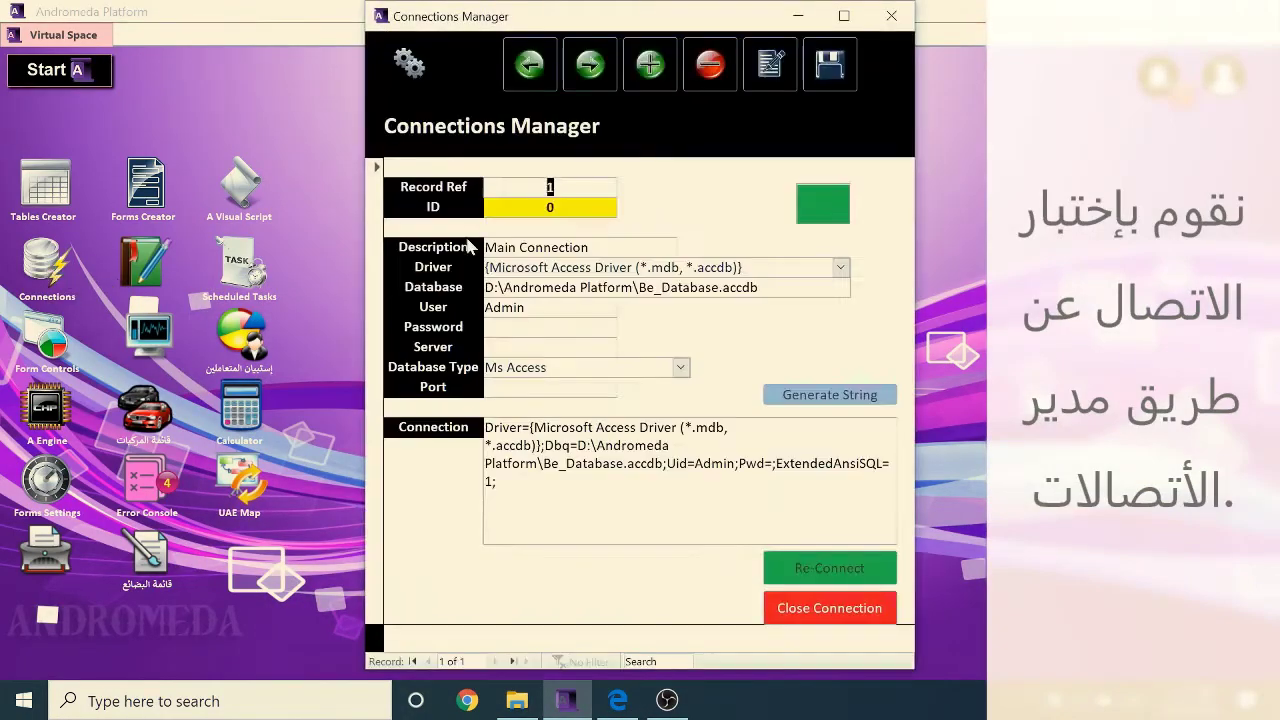
pyautogui.click(588, 95)
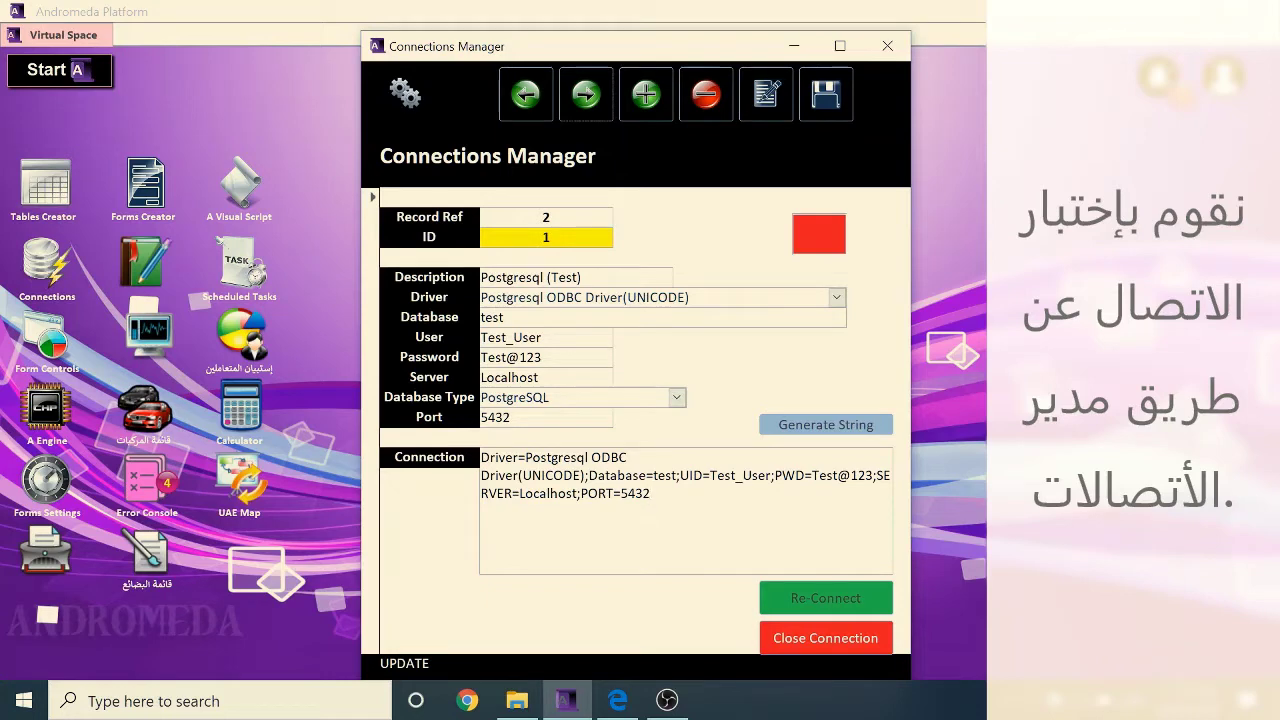
pyautogui.moveTo(651, 493); pyautogui.dragTo(481, 457)
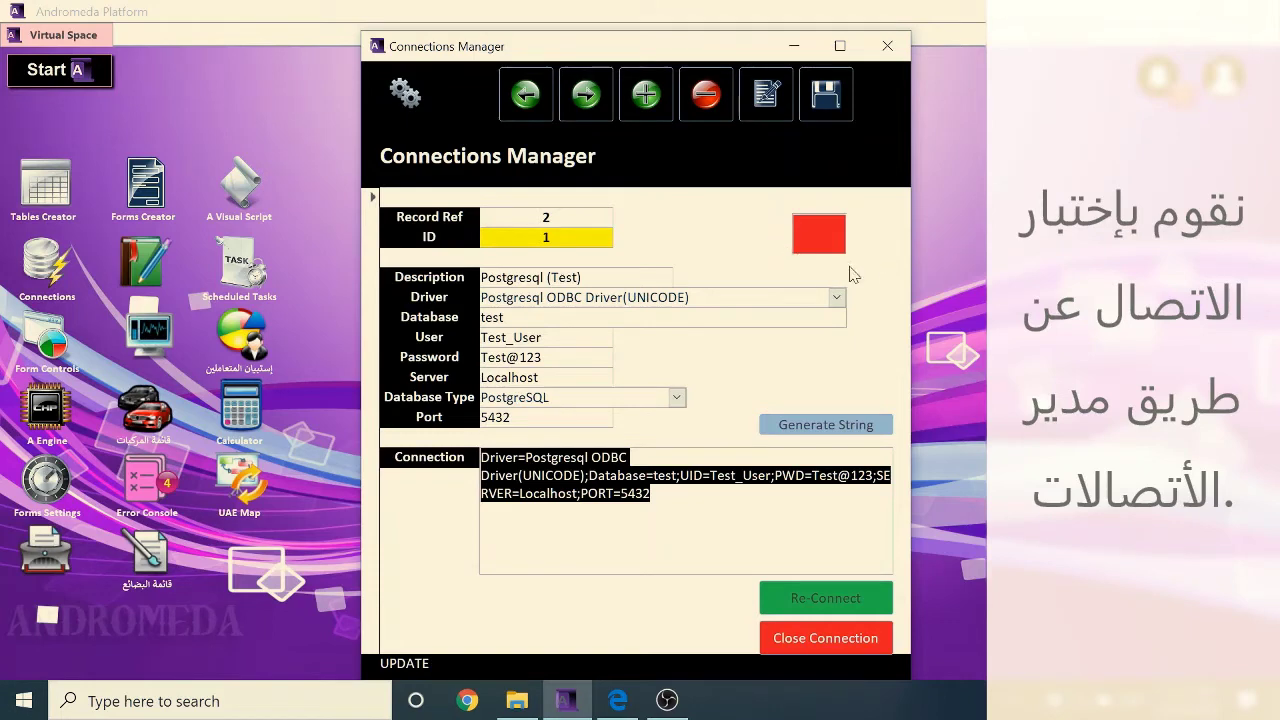
pyautogui.click(785, 590)
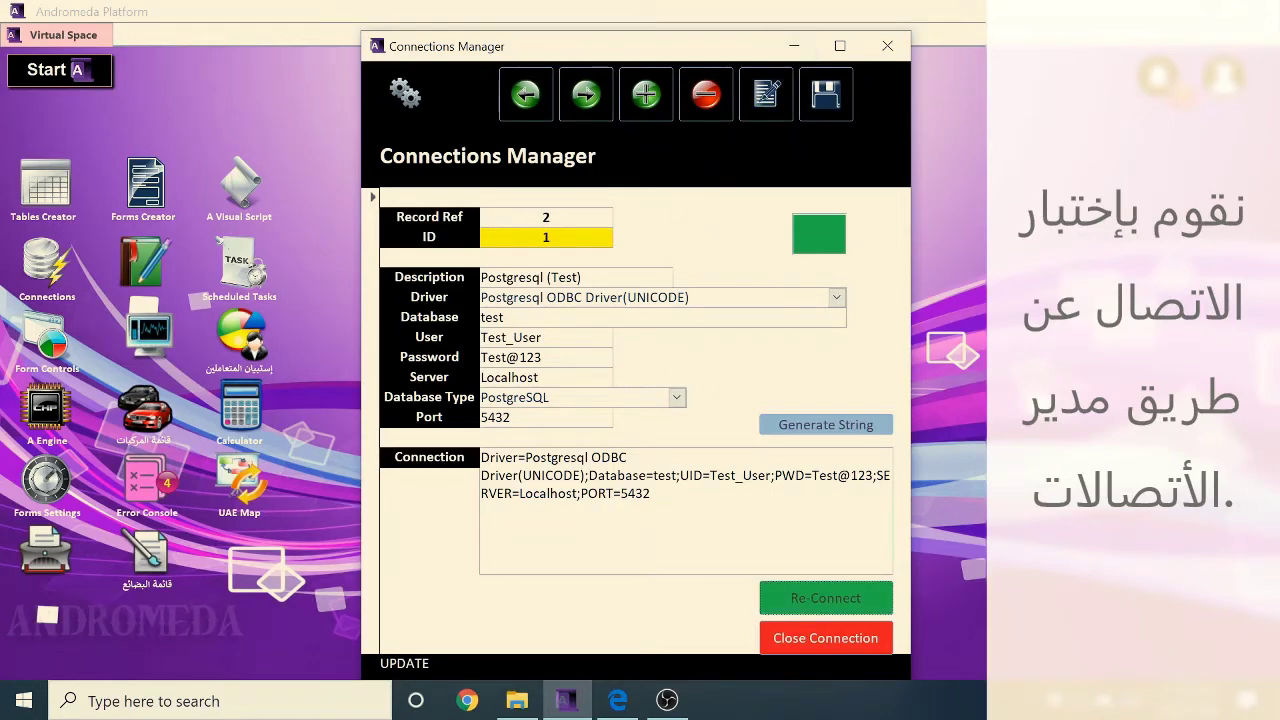
pyautogui.click(784, 597)
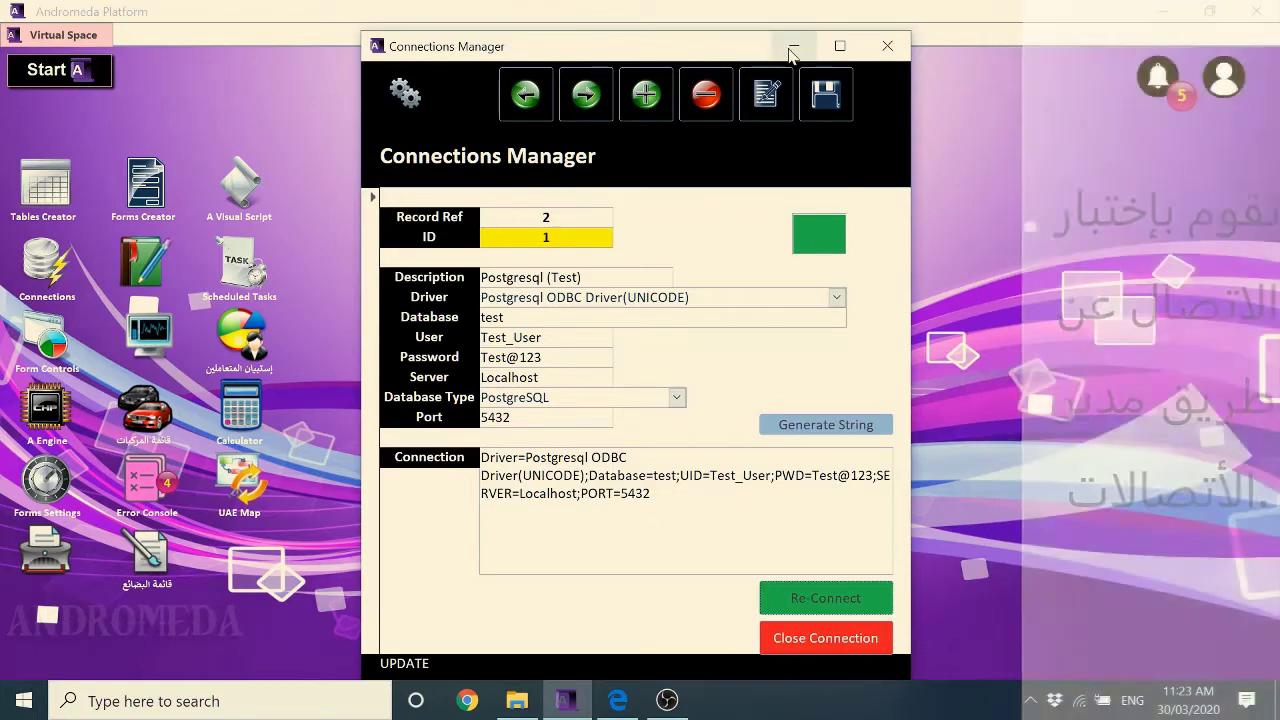
pyautogui.click(794, 46)
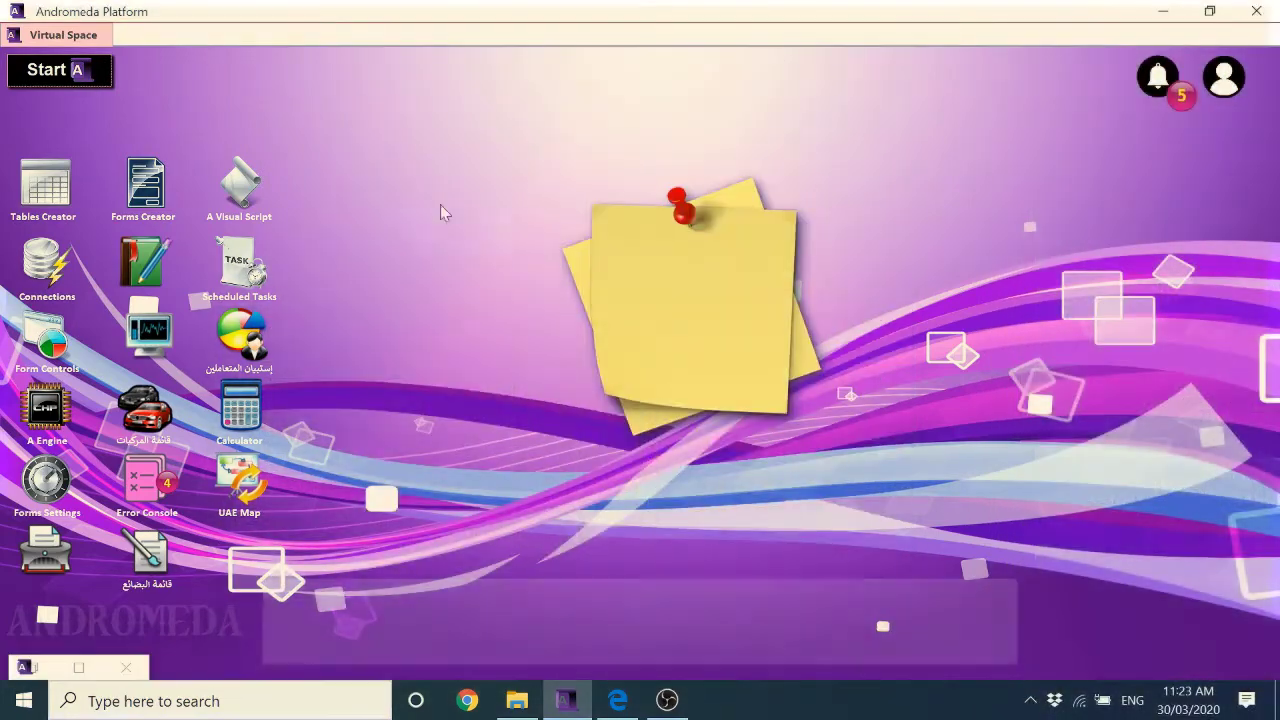
# Step: Create a table named TestPostgreeTable on the Postgresql (Test) connection with the Tables Creator
pyautogui.doubleClick(54, 199)
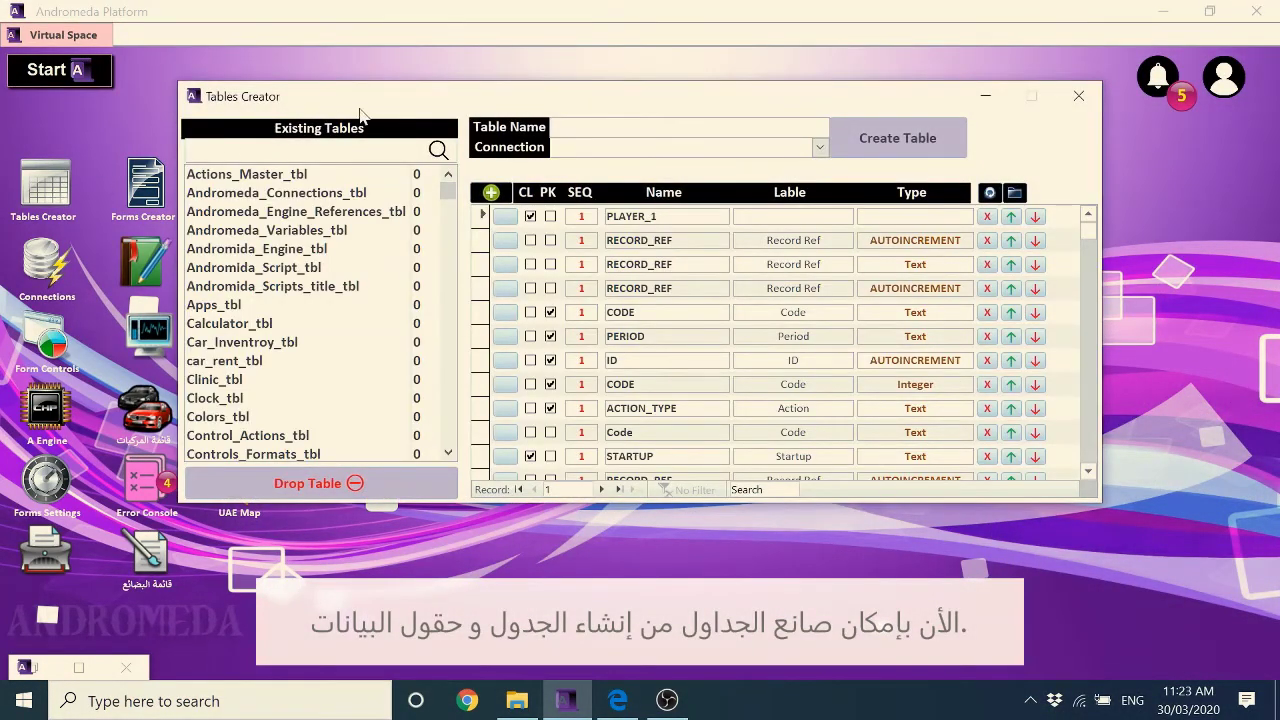
pyautogui.moveTo(378, 146); pyautogui.dragTo(409, 262)
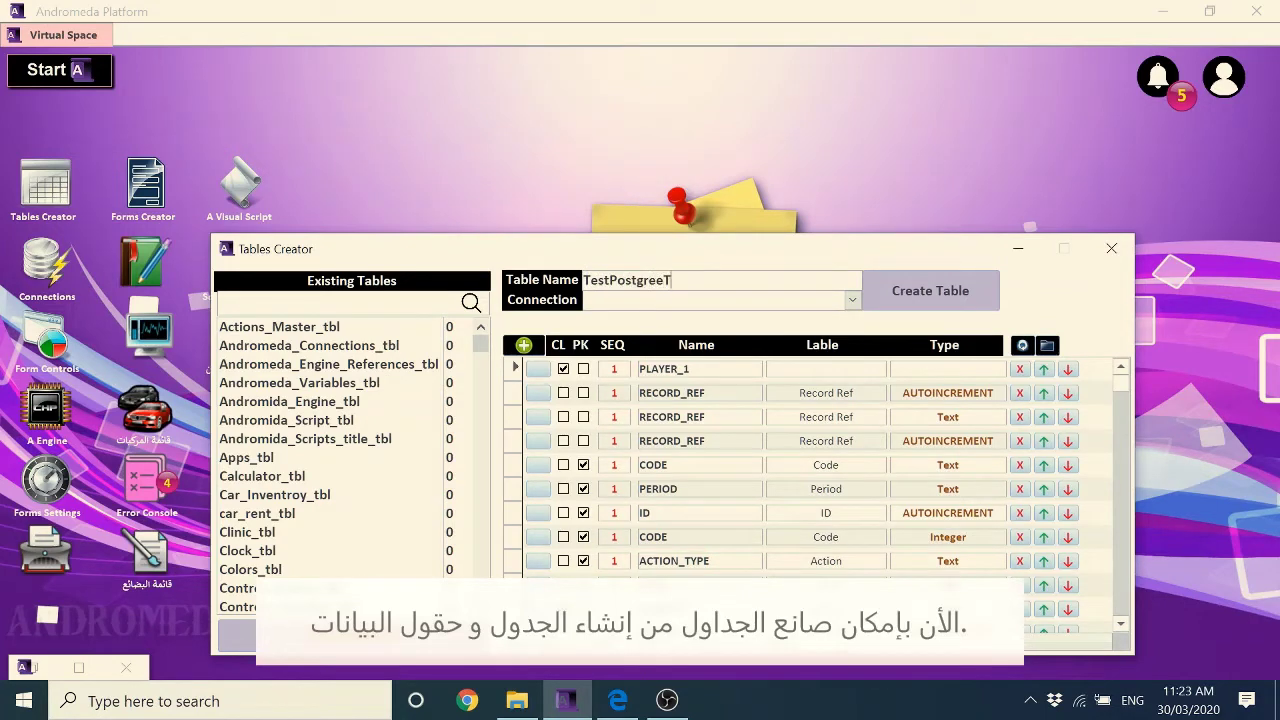
pyautogui.click(852, 302)
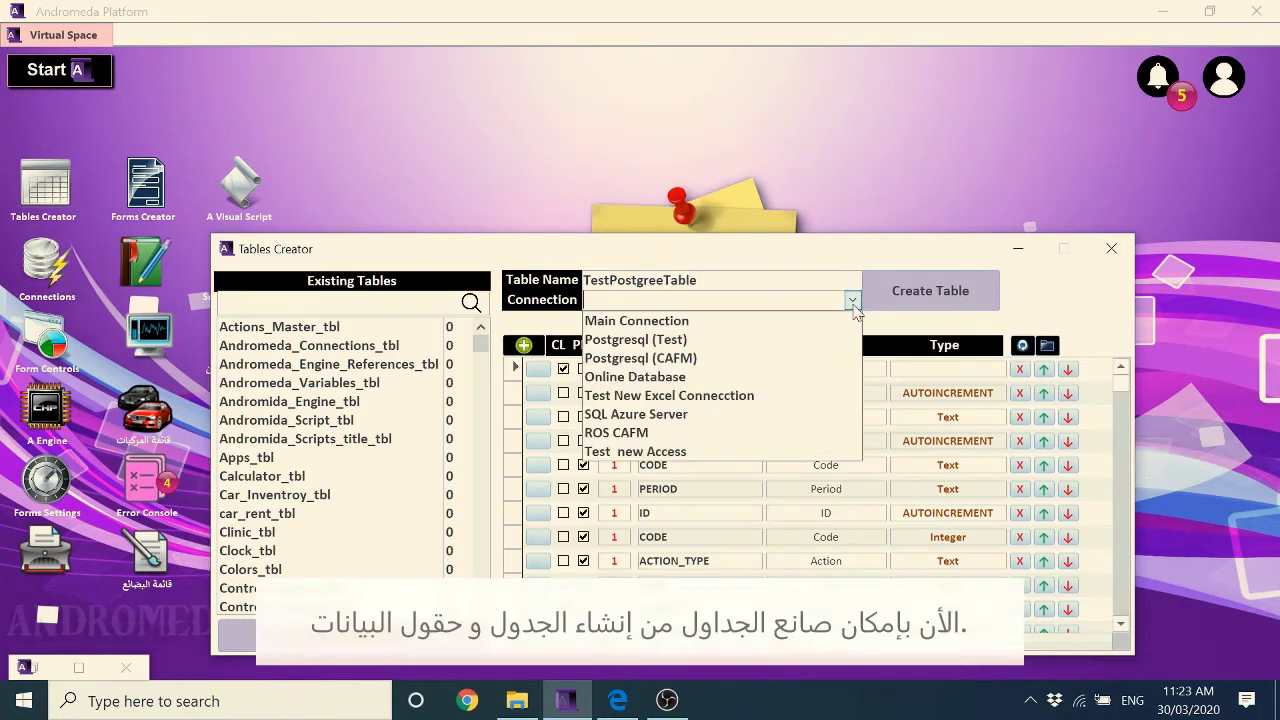
pyautogui.click(705, 340)
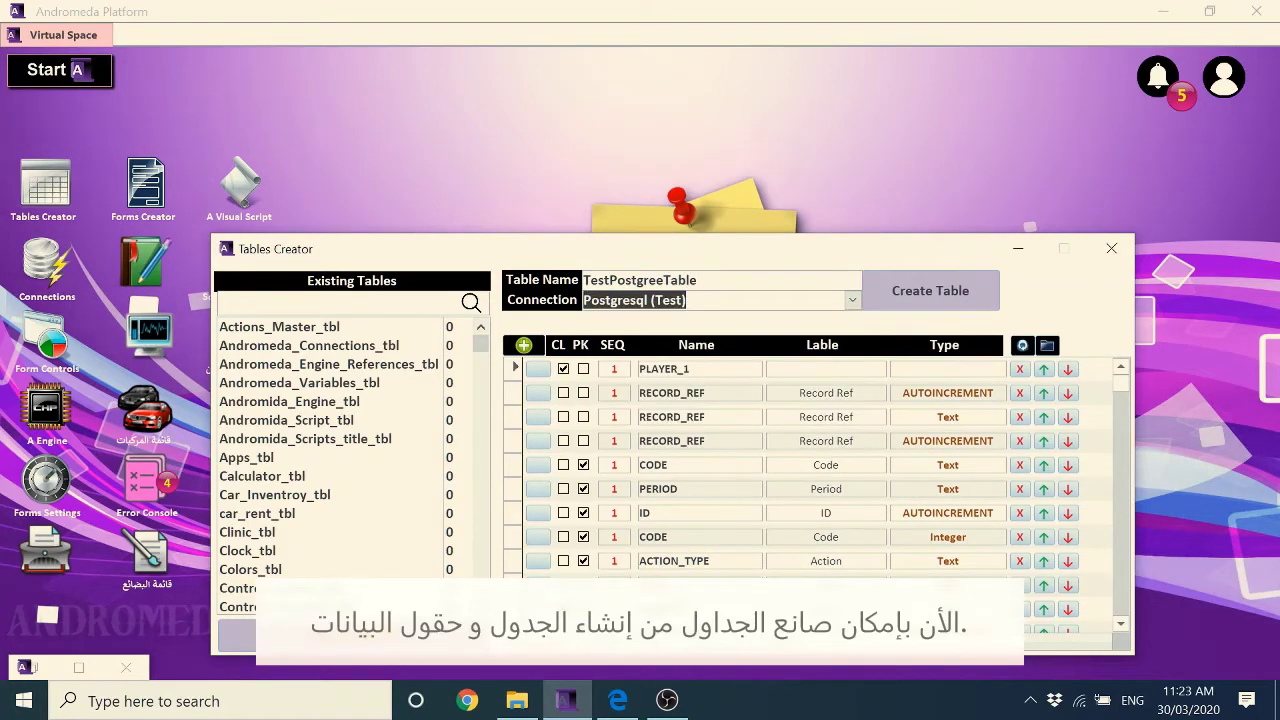
pyautogui.click(904, 306)
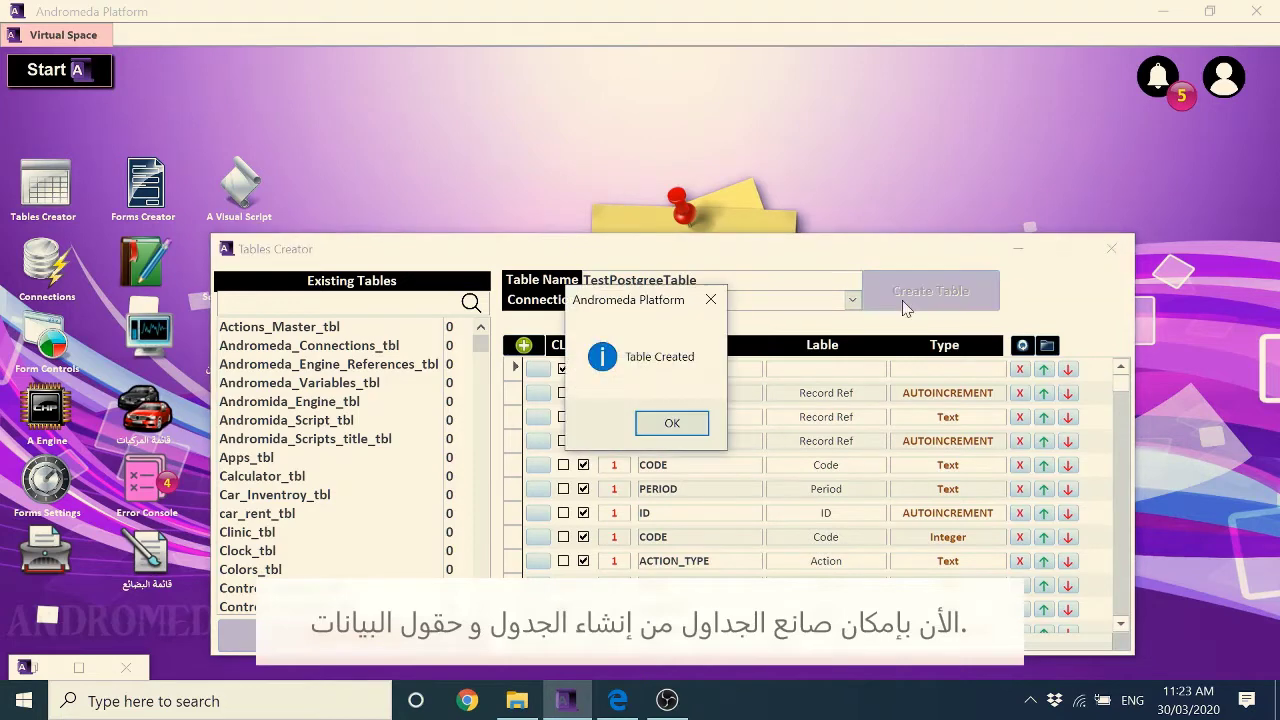
pyautogui.click(672, 423)
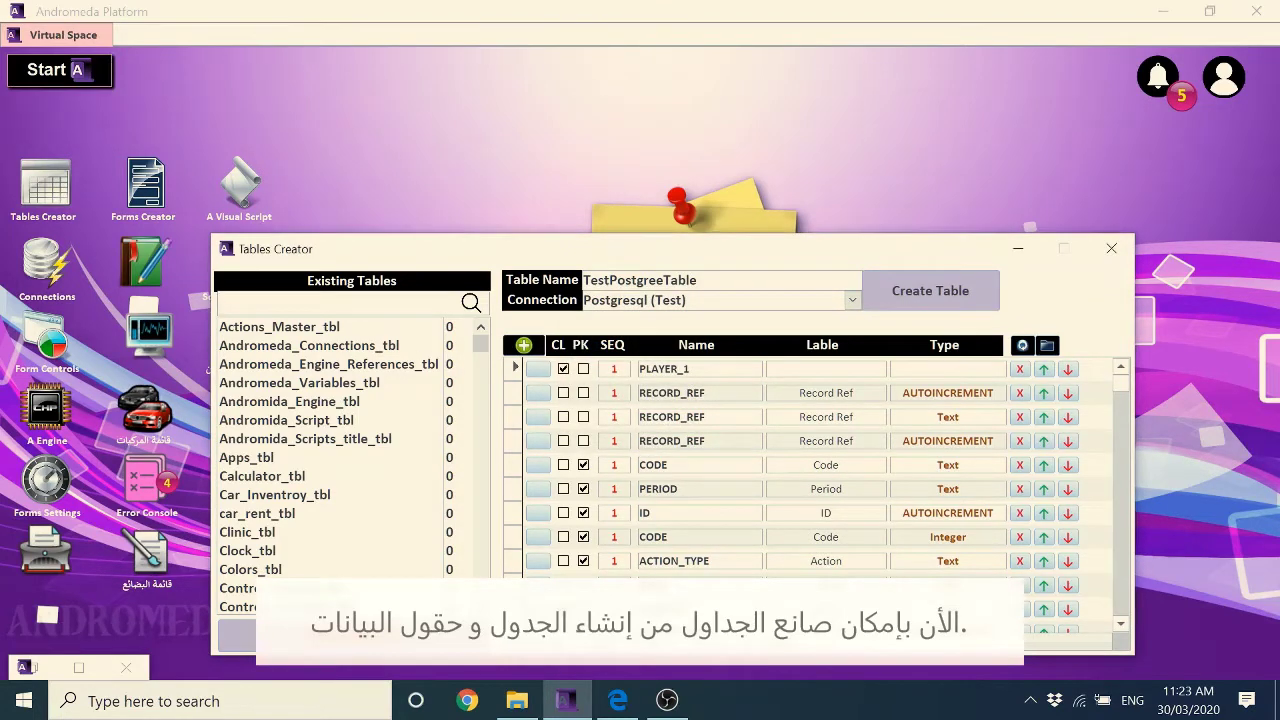
# Step: Search the existing tables for "test" and select TestPostgreeTable_tbl
pyautogui.write('p')
pyautogui.write('est')
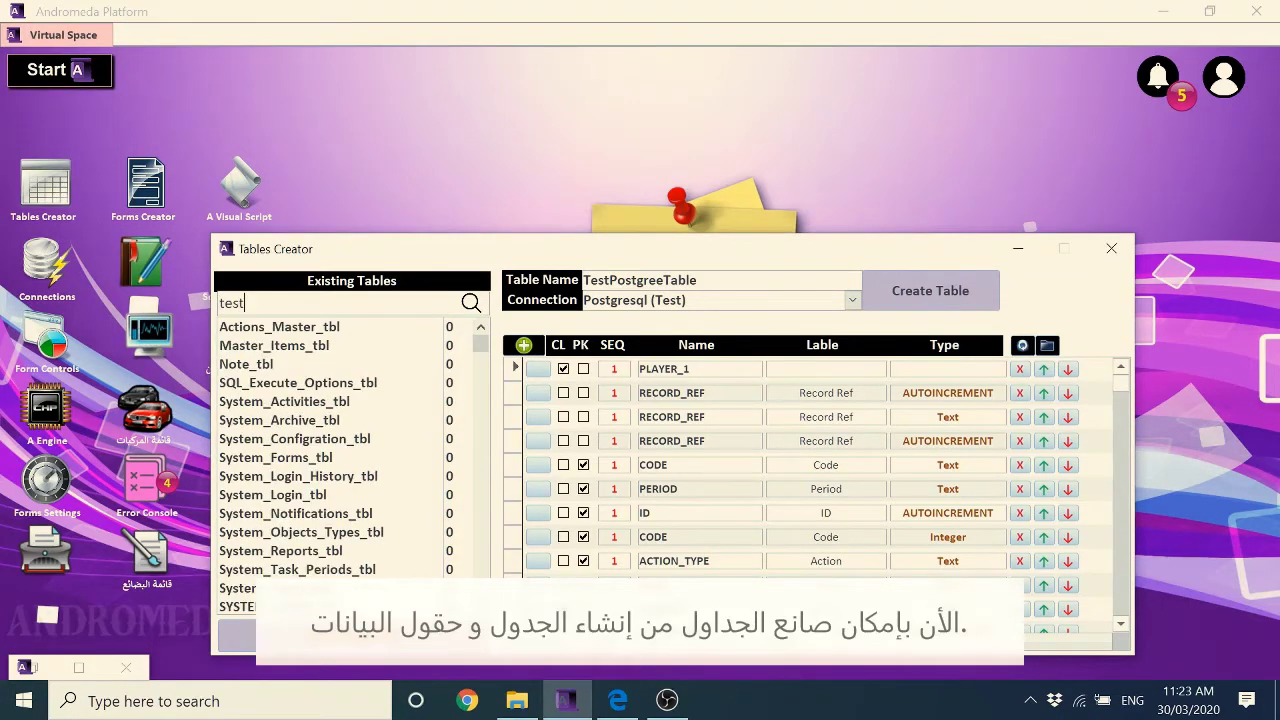
pyautogui.click(326, 366)
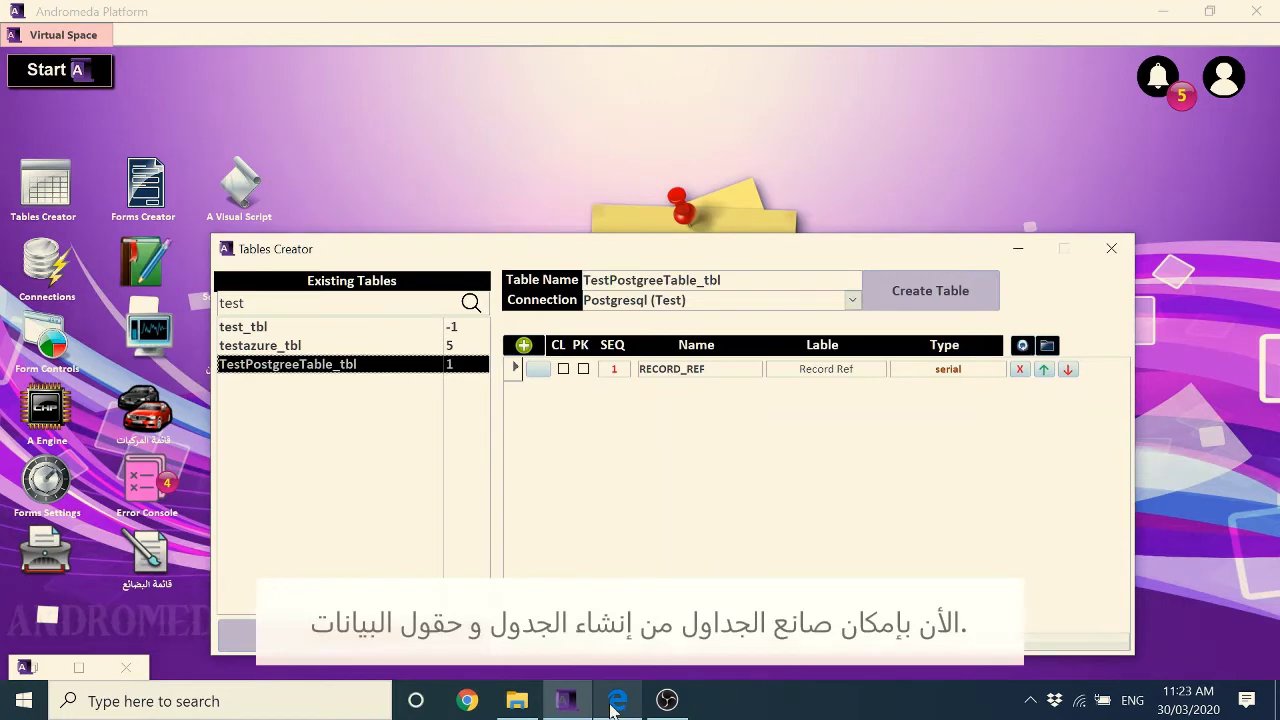
# Step: Switch to pgAdmin, refresh the public schema of the test database and select testpostgreetable_tbl under its tables
pyautogui.click(617, 700)
pyautogui.click(97, 254)
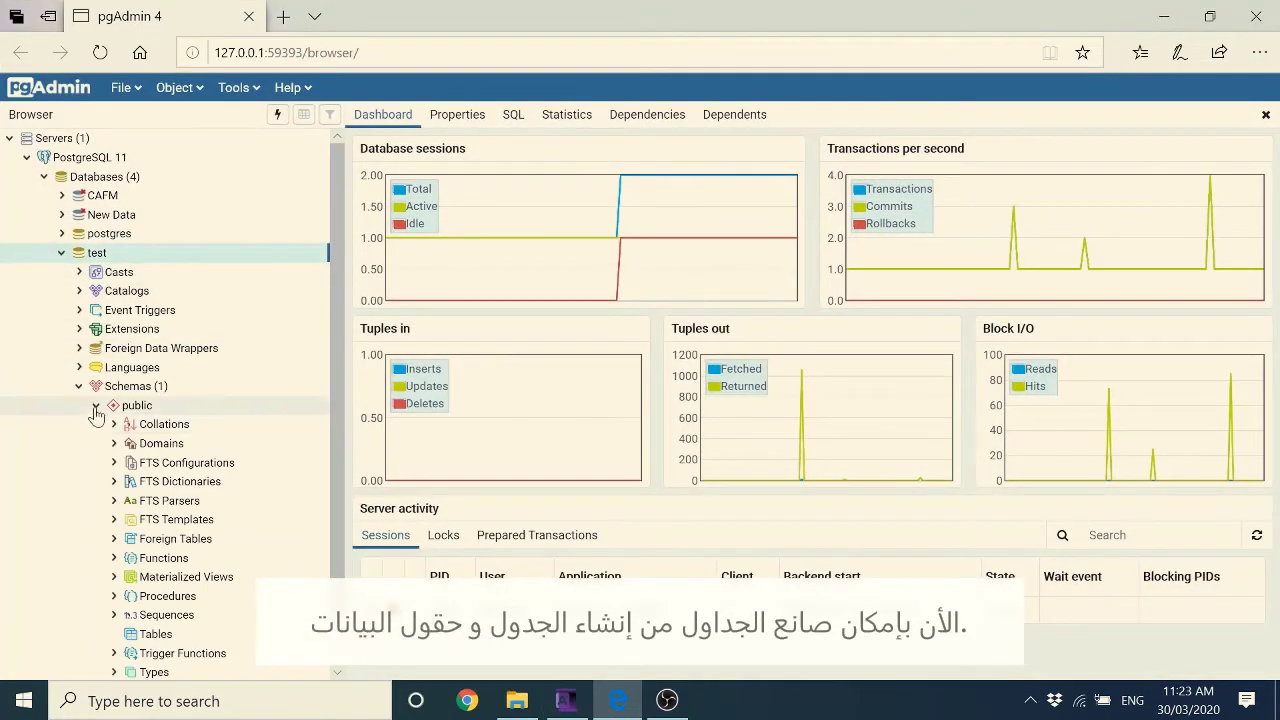
pyautogui.scroll(-1, 160, 462)
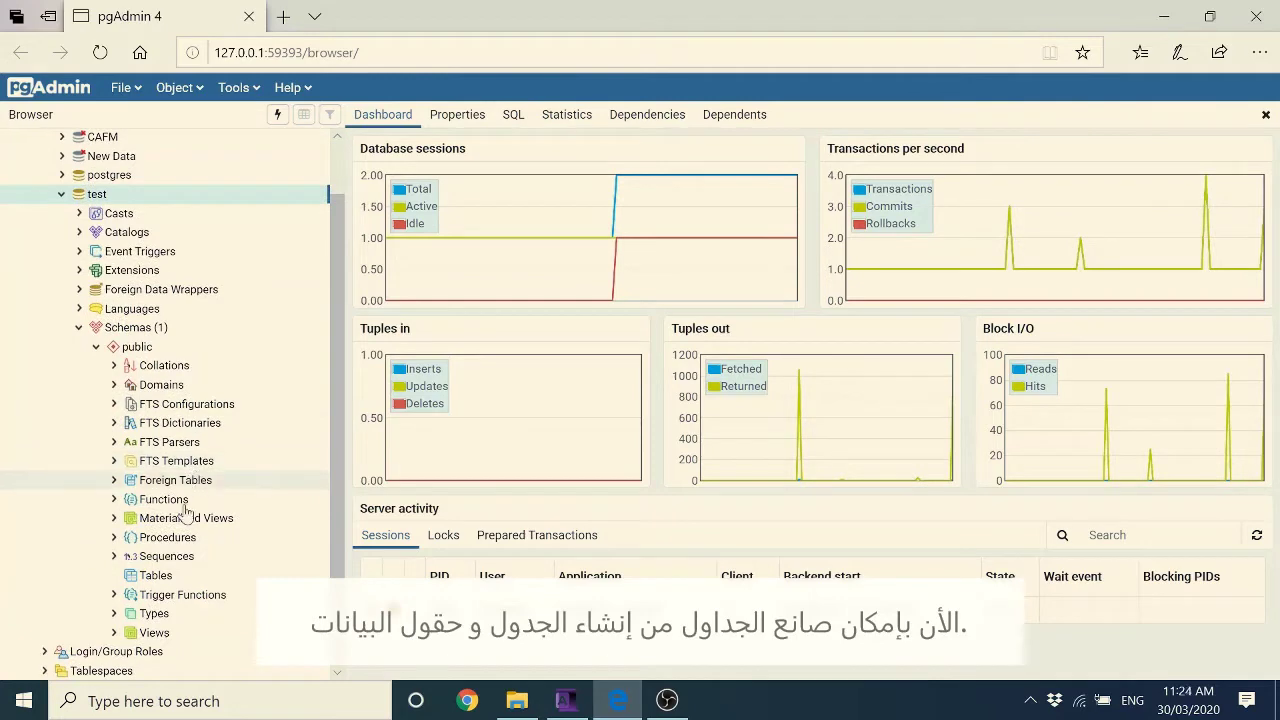
pyautogui.rightClick(145, 347)
pyautogui.click(205, 398)
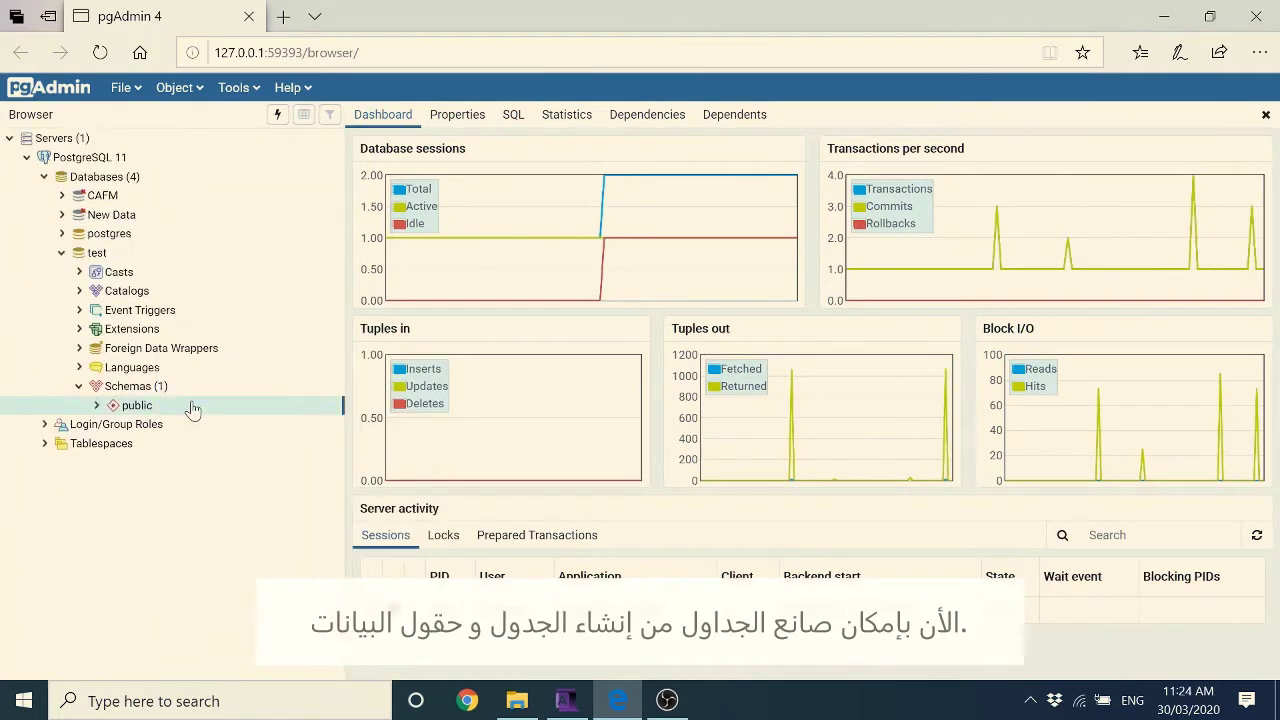
pyautogui.scroll(-1, 191, 408)
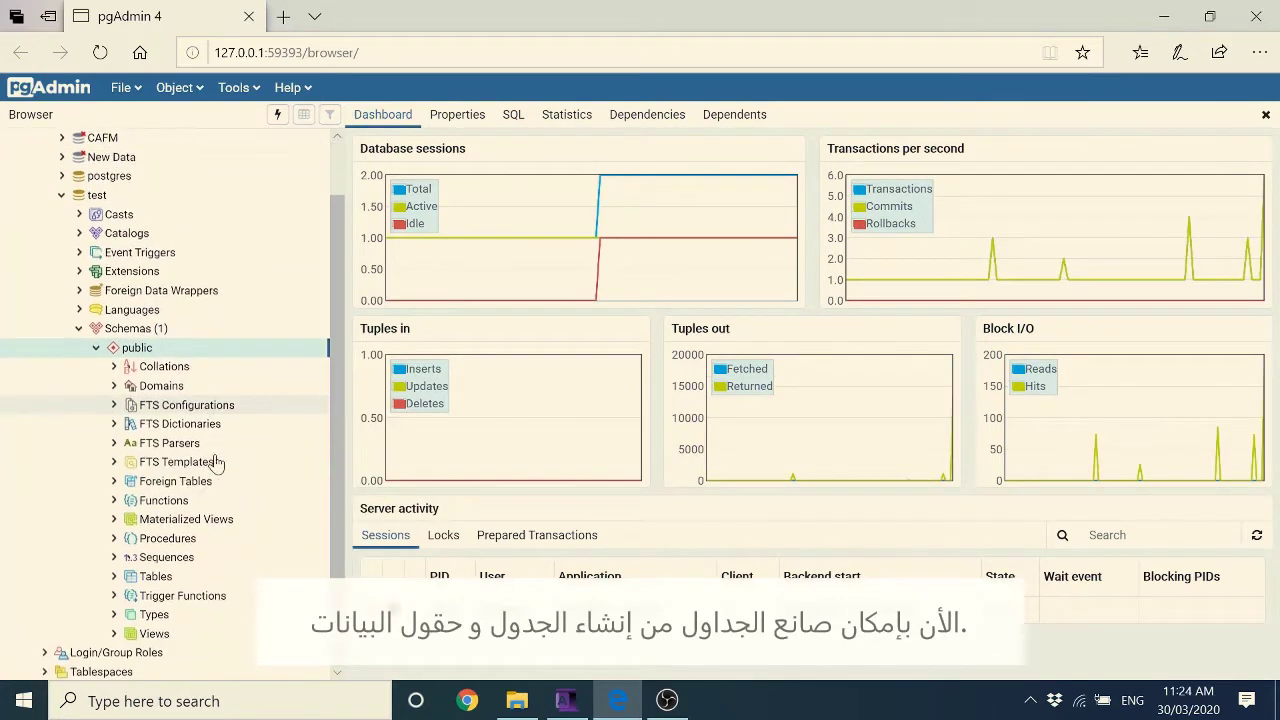
pyautogui.click(114, 575)
pyautogui.click(130, 594)
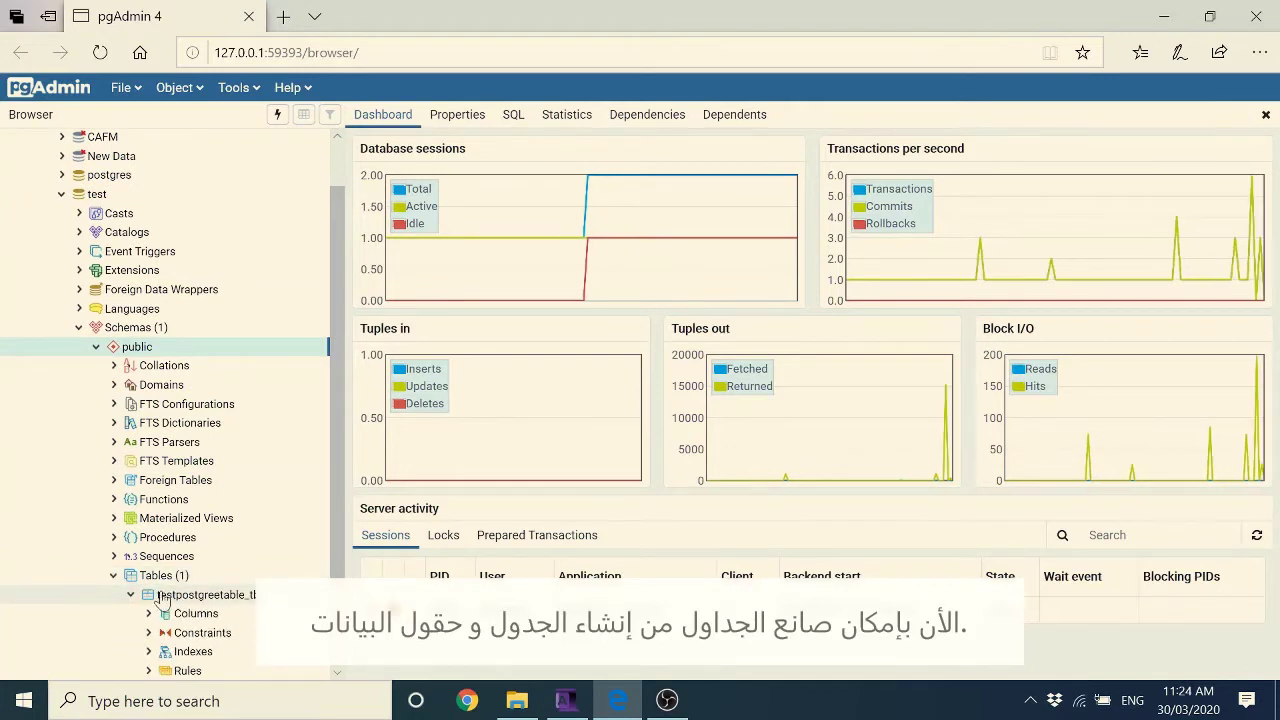
pyautogui.scroll(-2, 192, 598)
pyautogui.click(231, 482)
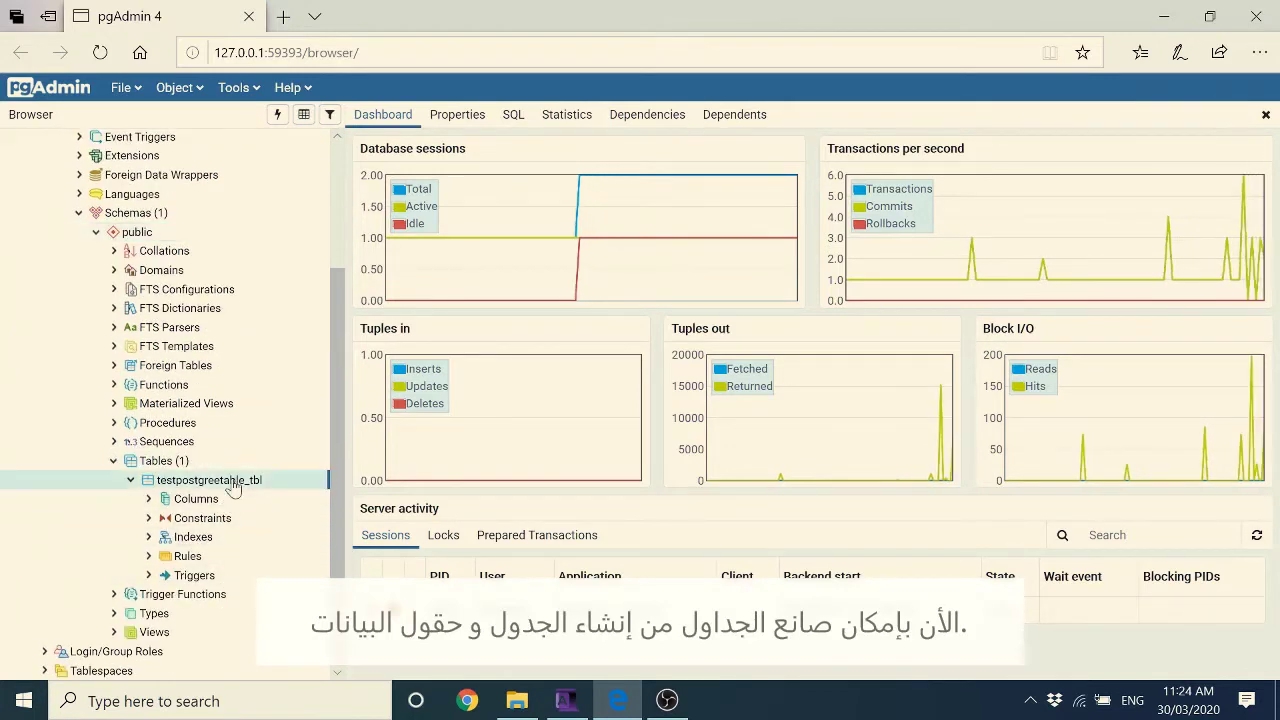
# Step: In Andromeda Platform, add and save a field Field2 labelled test with data type Text, control type acTextBox and control width 2000
pyautogui.click(1163, 16)
pyautogui.moveTo(584, 256); pyautogui.dragTo(514, 223)
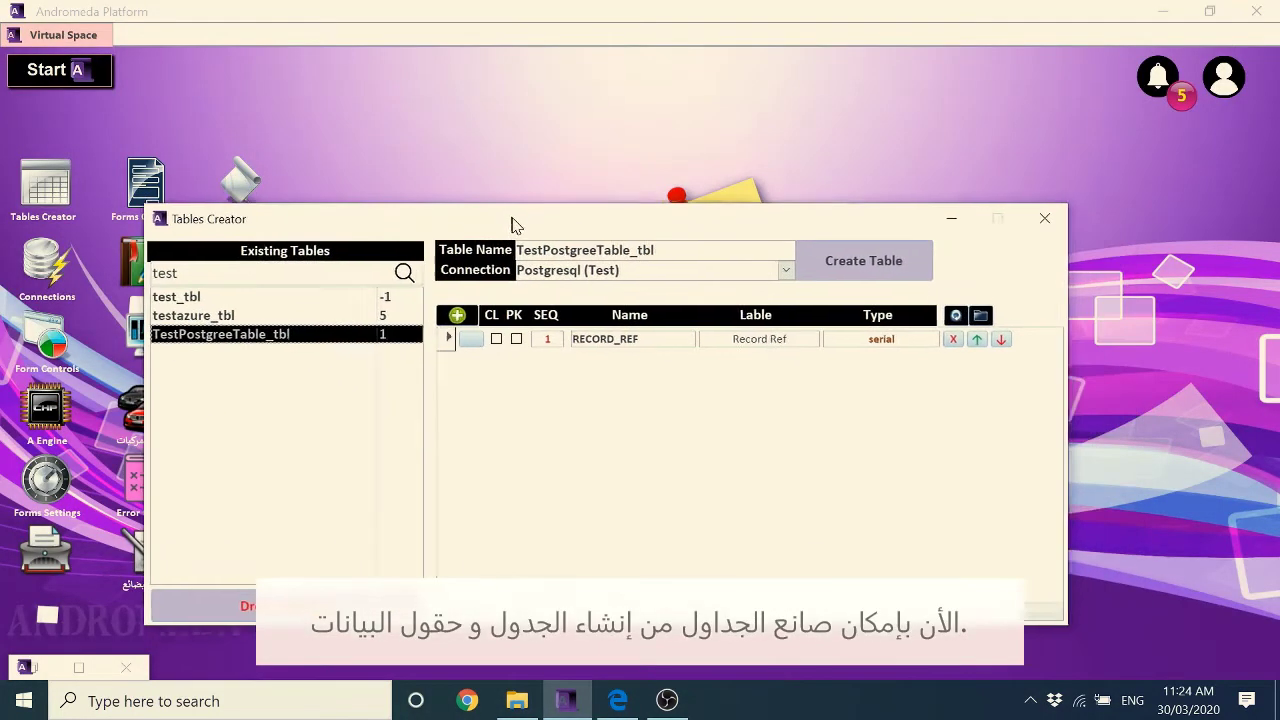
pyautogui.click(456, 314)
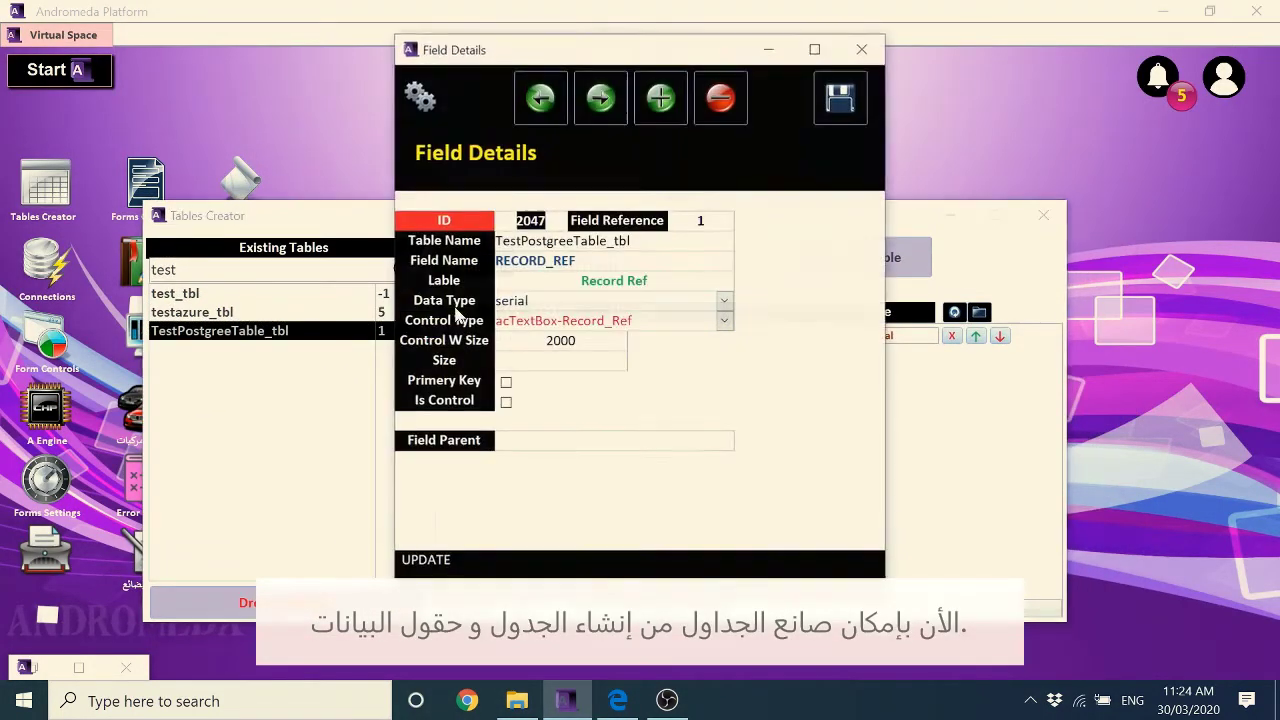
pyautogui.moveTo(609, 60); pyautogui.dragTo(612, 109)
pyautogui.click(663, 147)
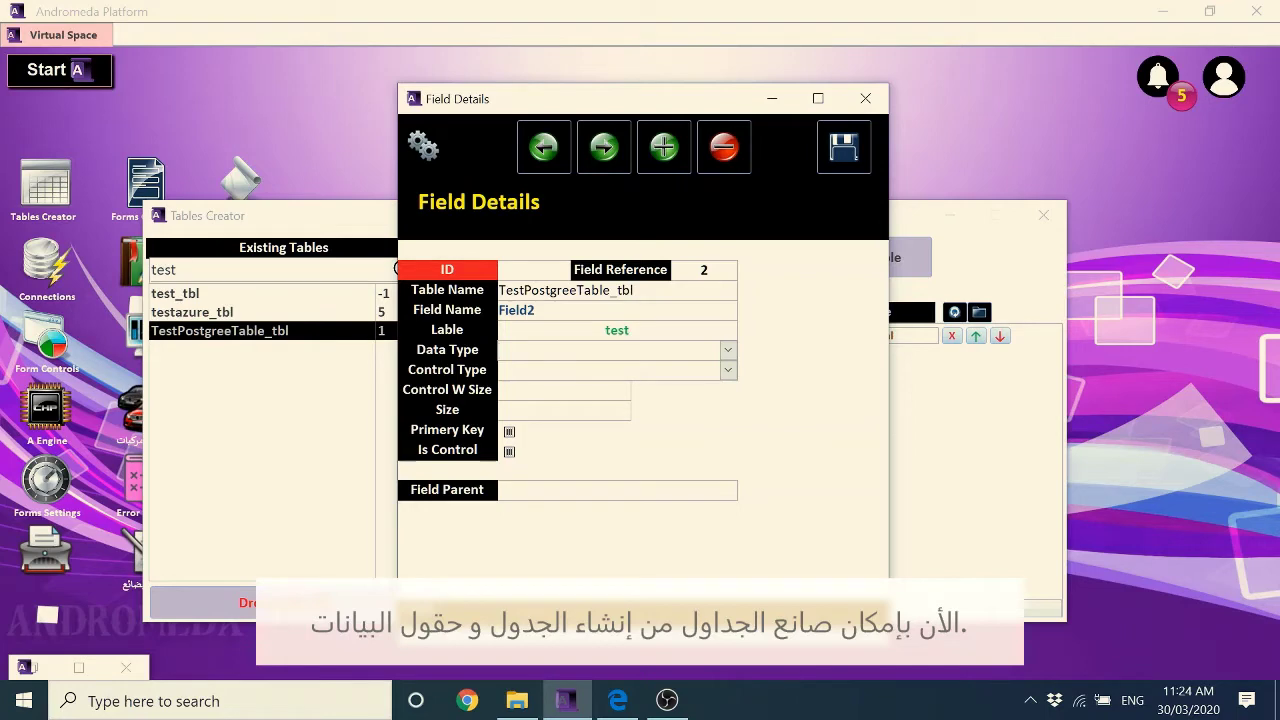
pyautogui.press('Down')
pyautogui.press('Tab')
pyautogui.write('acte')
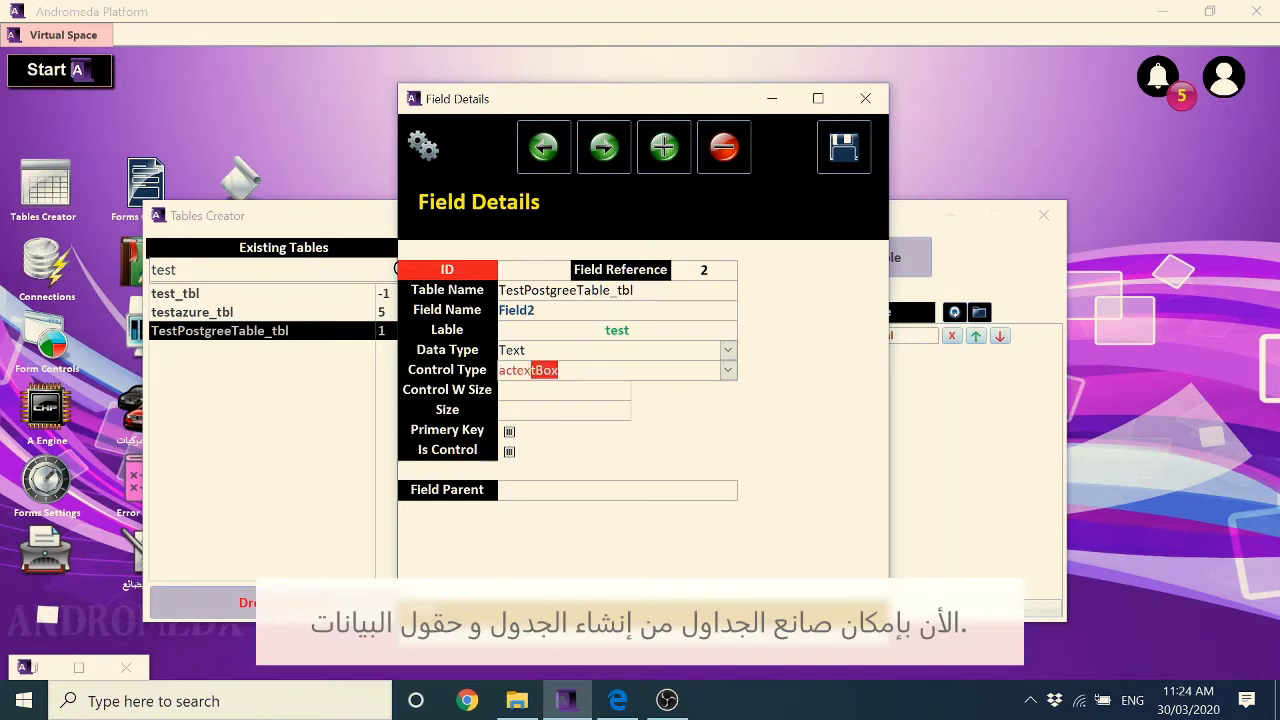
pyautogui.write('x')
pyautogui.press('Tab')
pyautogui.write('2000')
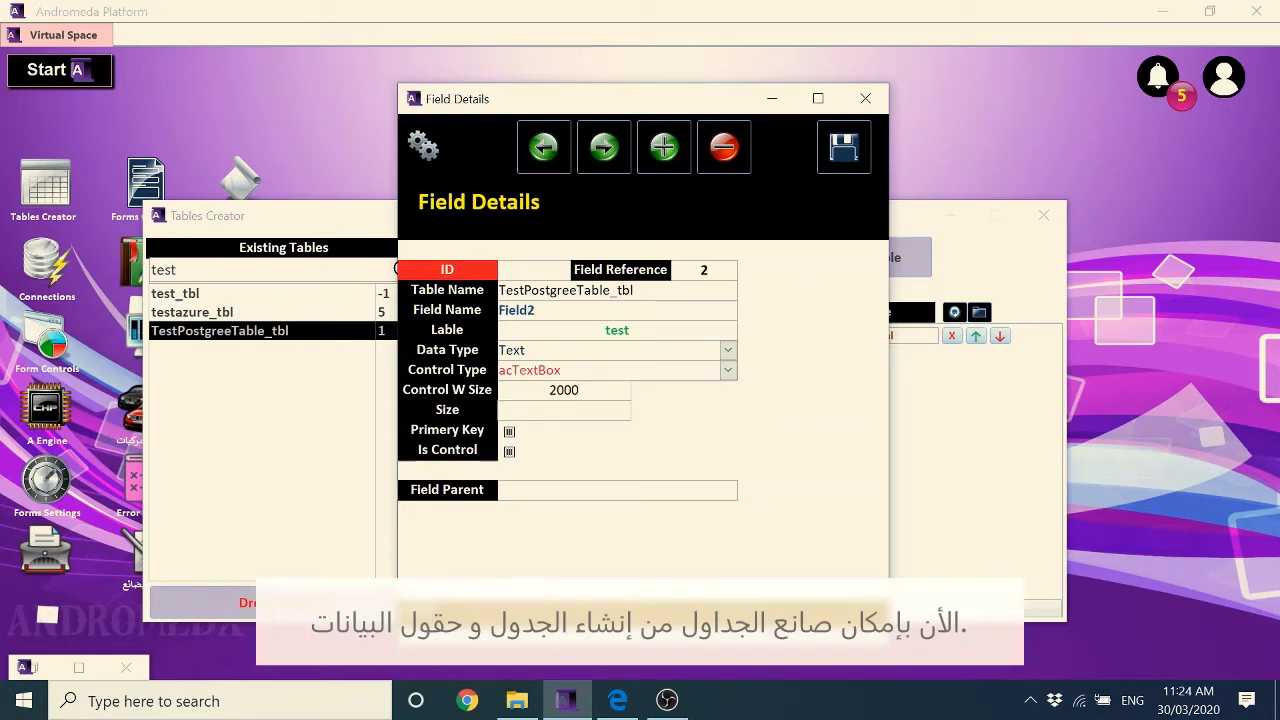
pyautogui.click(843, 147)
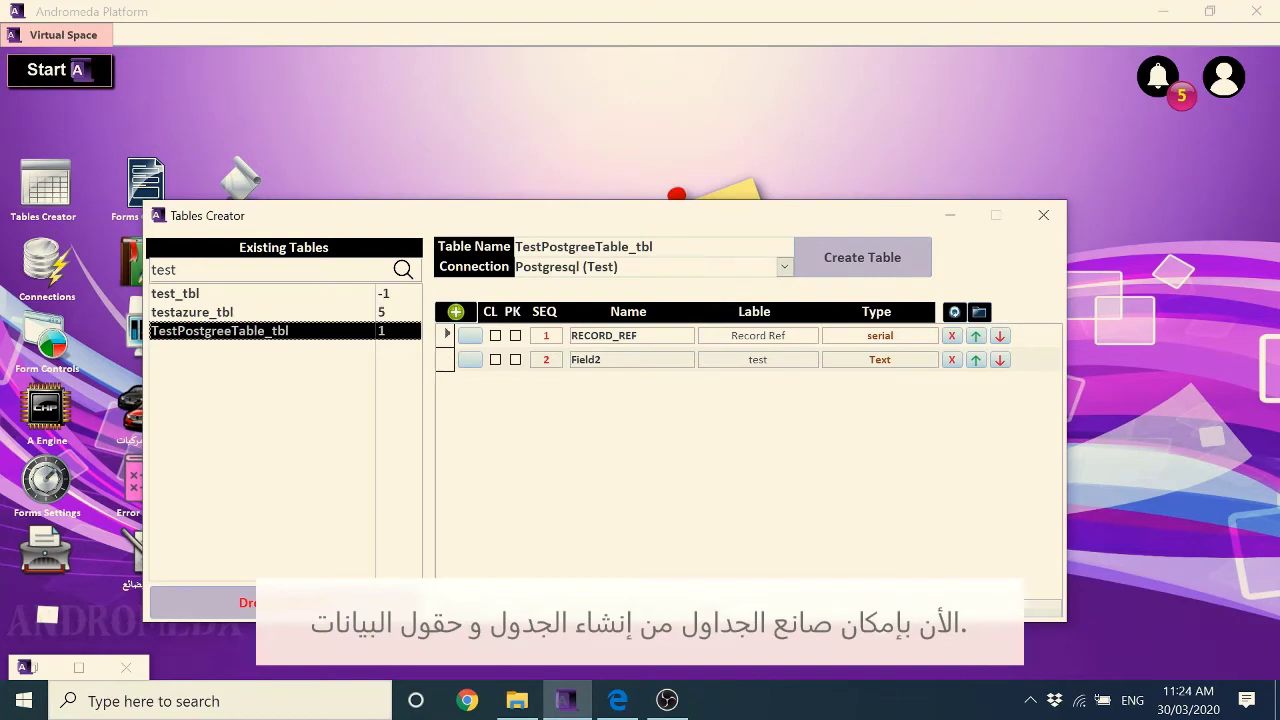
# Step: Switch to pgAdmin, refresh testpostgreetable_tbl and expand its columns to check for the new field
pyautogui.click(617, 700)
pyautogui.doubleClick(215, 480)
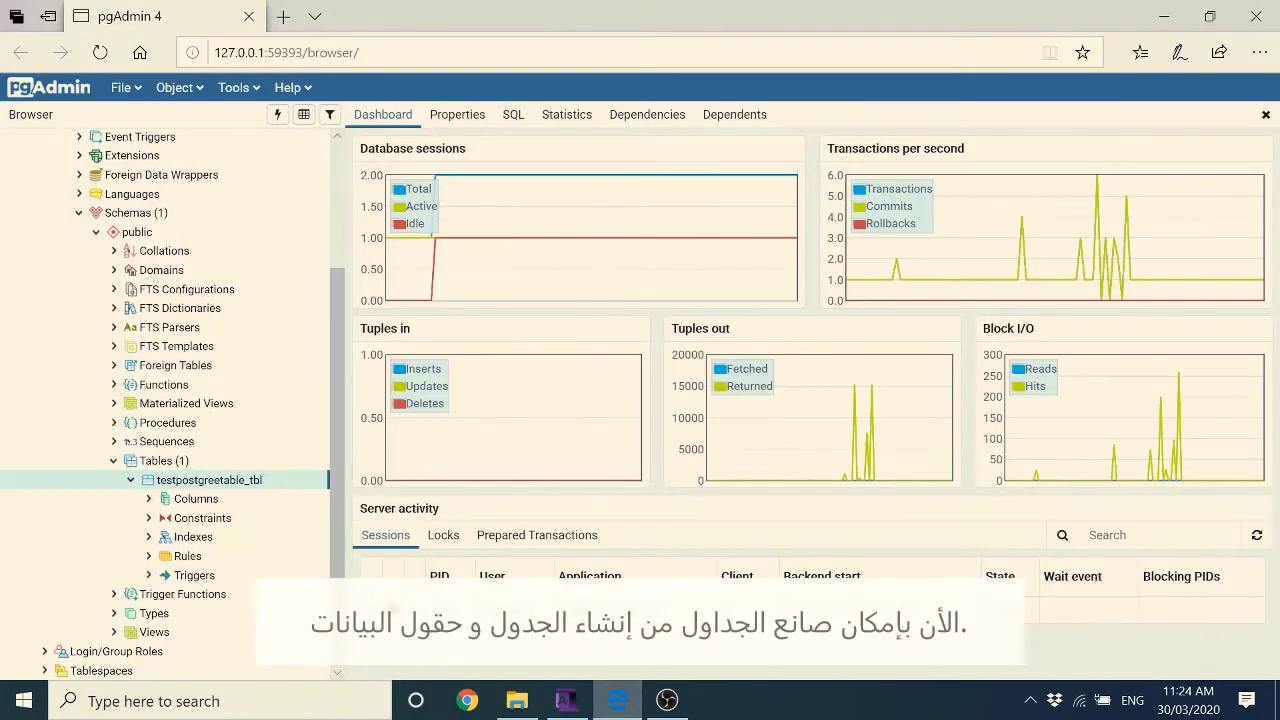
pyautogui.rightClick(228, 482)
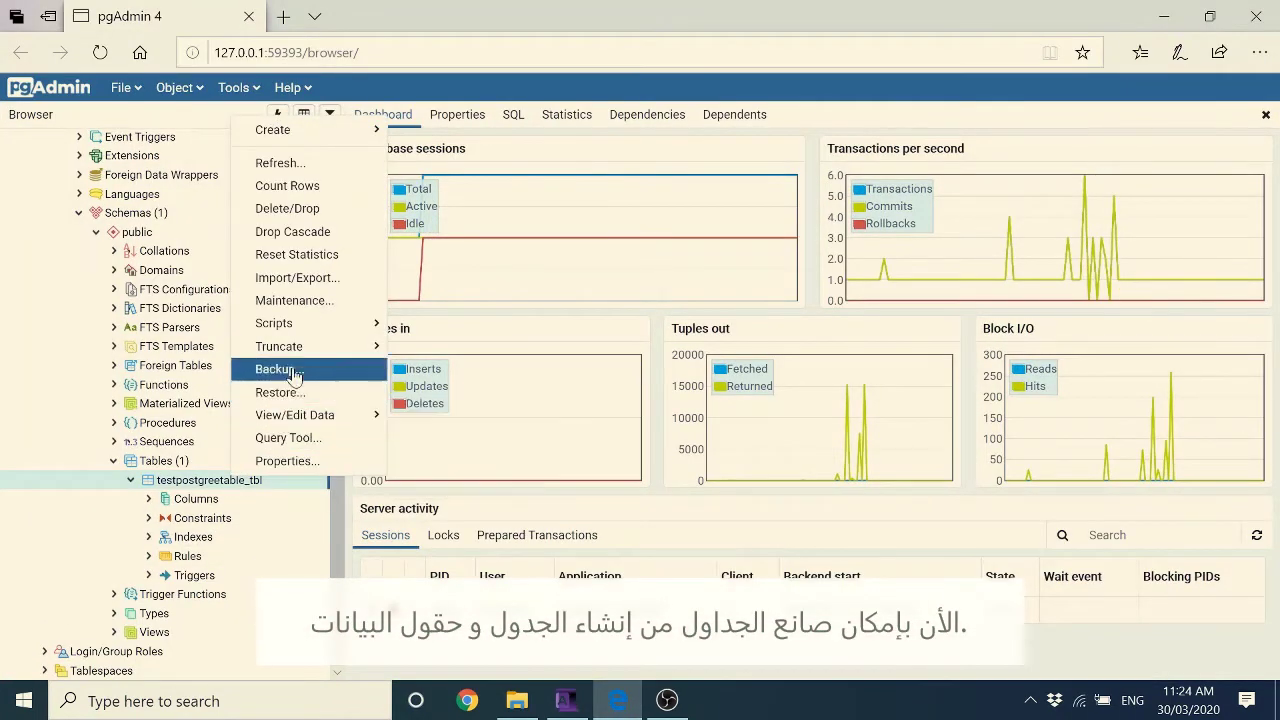
pyautogui.moveTo(316, 357)
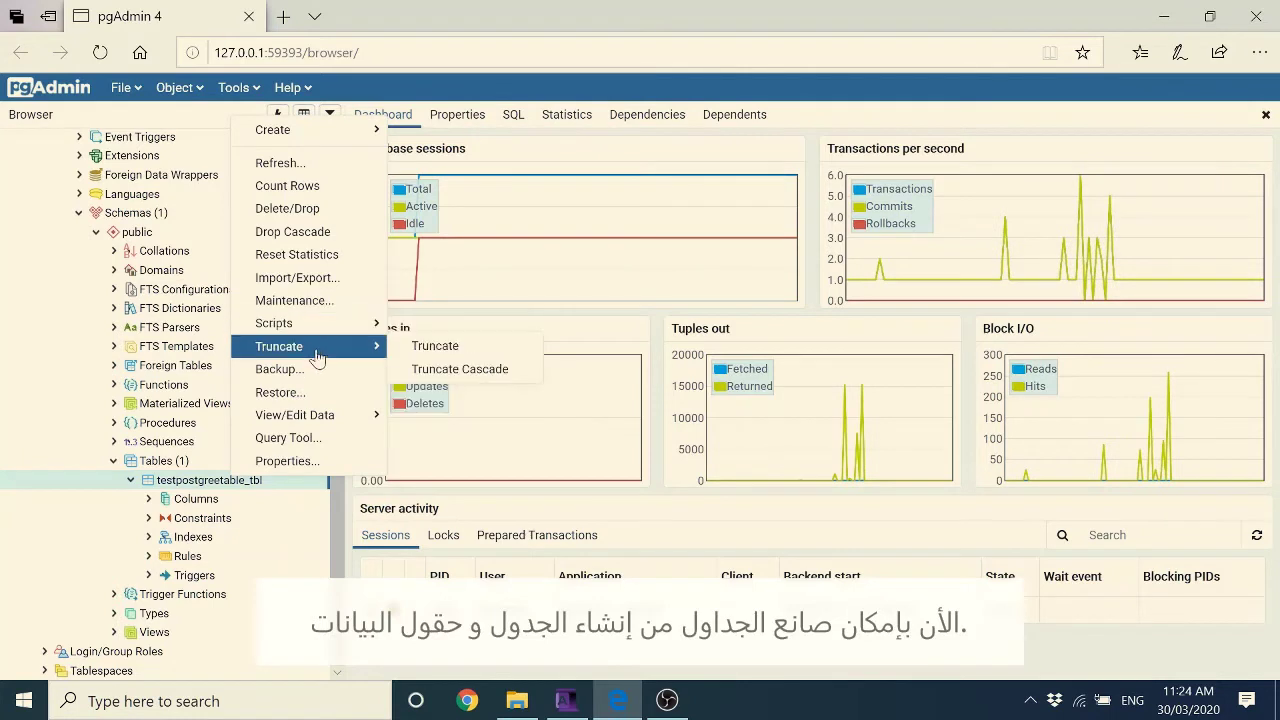
pyautogui.click(305, 164)
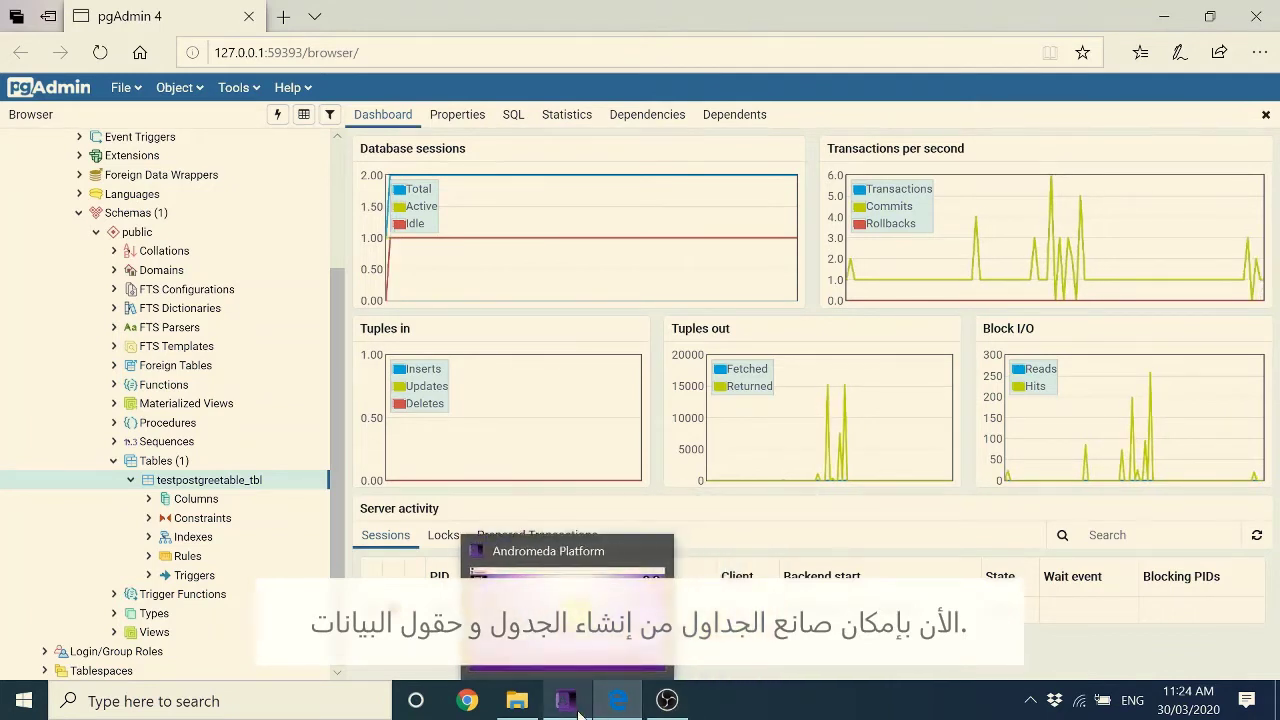
pyautogui.click(148, 498)
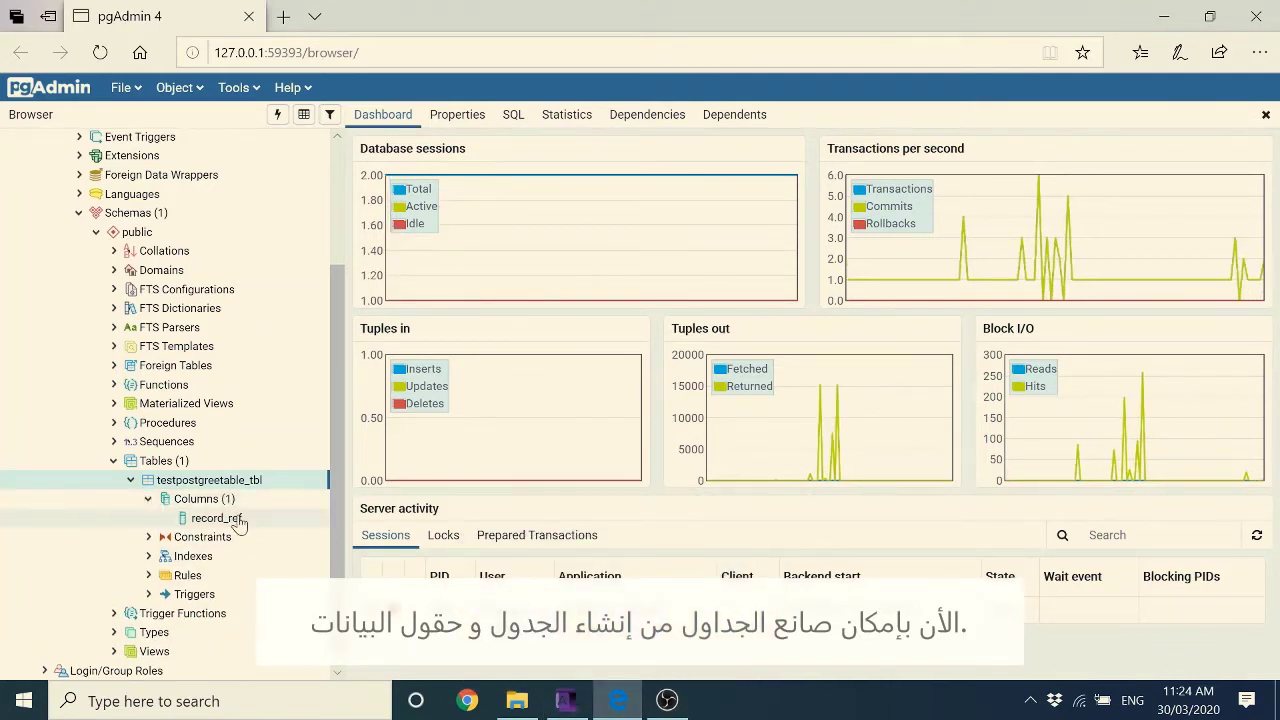
# Step: Switch back to Andromeda Platform and generate the fields of TestPostgreeTable_tbl in the database
pyautogui.click(566, 700)
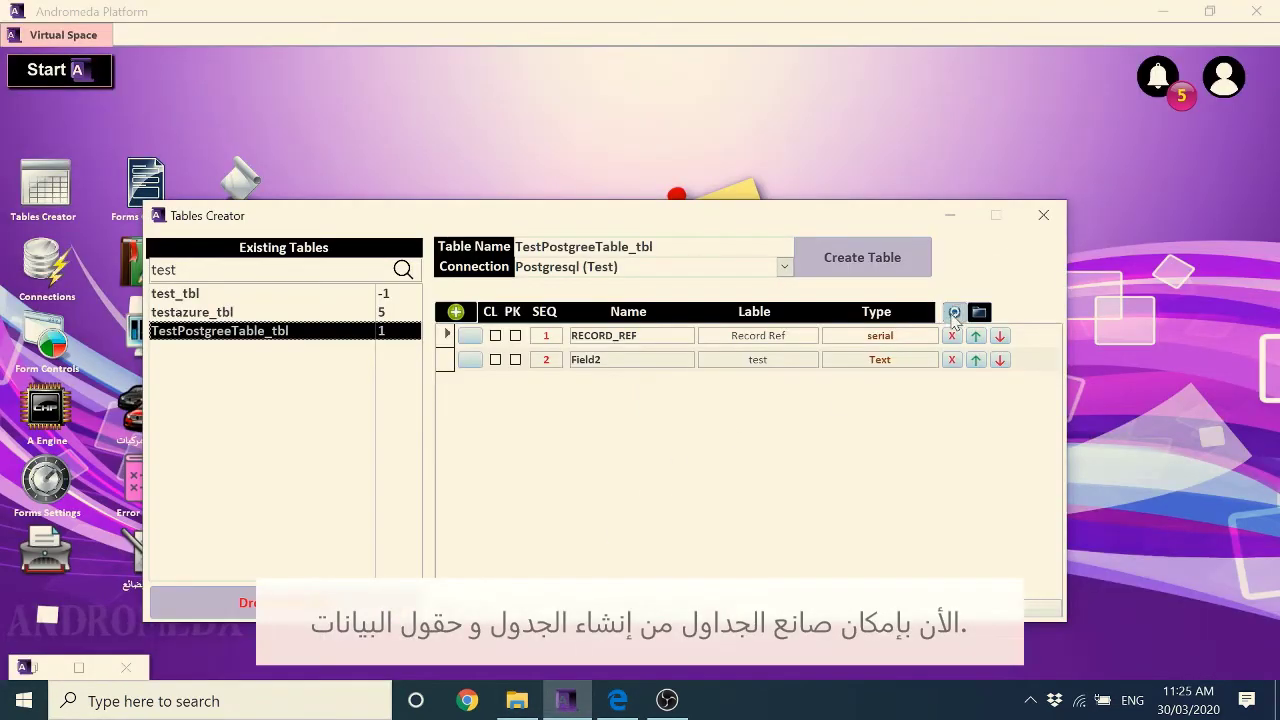
pyautogui.click(953, 314)
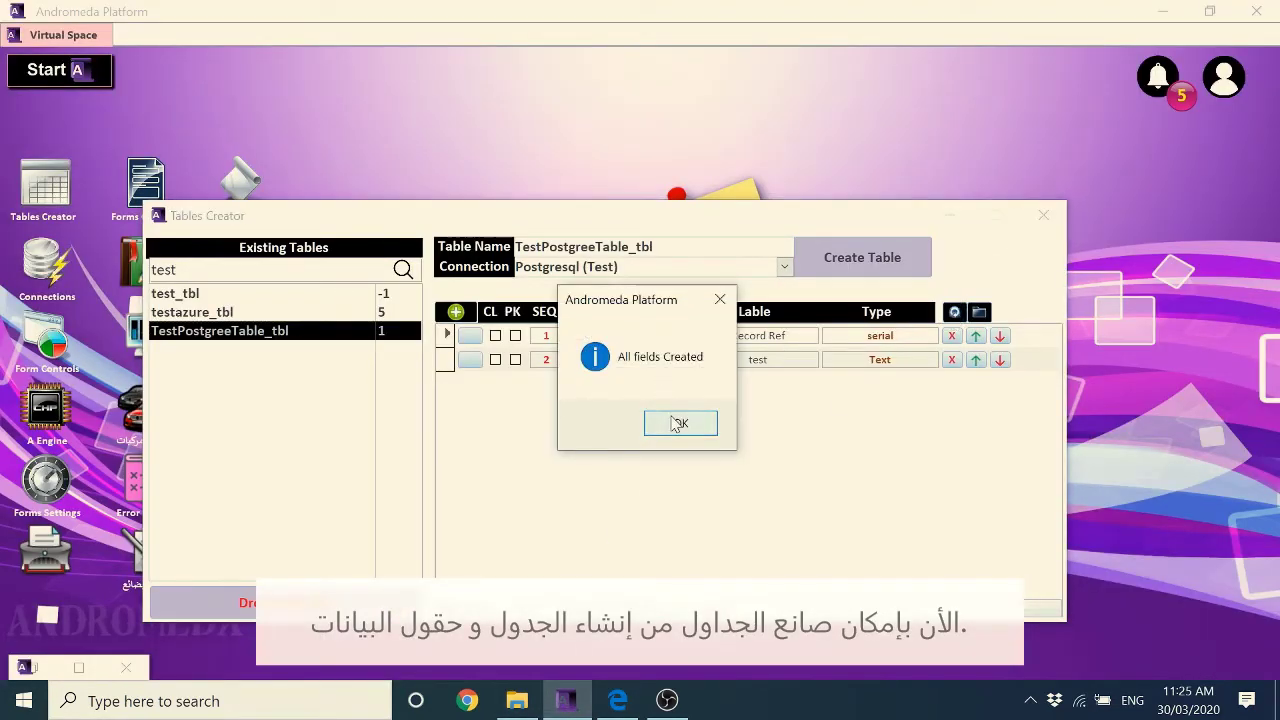
pyautogui.click(679, 424)
# Step: Switch to pgAdmin, refresh testpostgreetable_tbl and select its field2 column
pyautogui.click(616, 701)
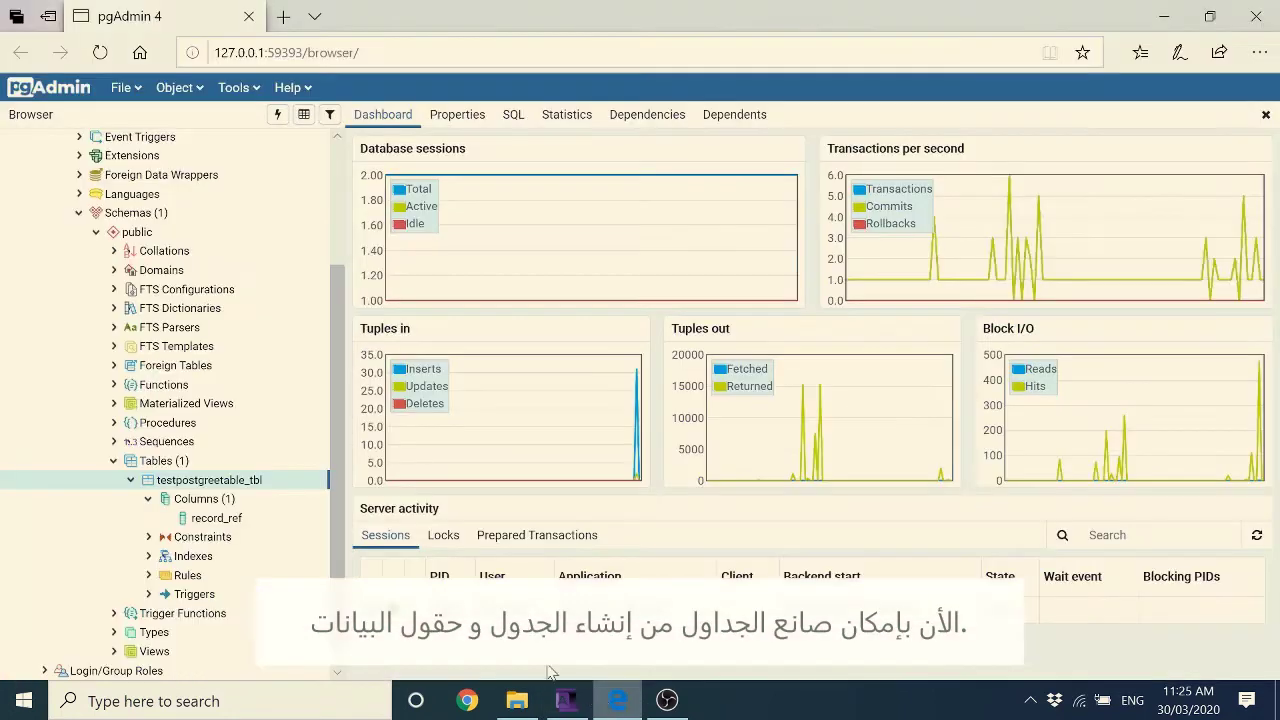
pyautogui.rightClick(196, 488)
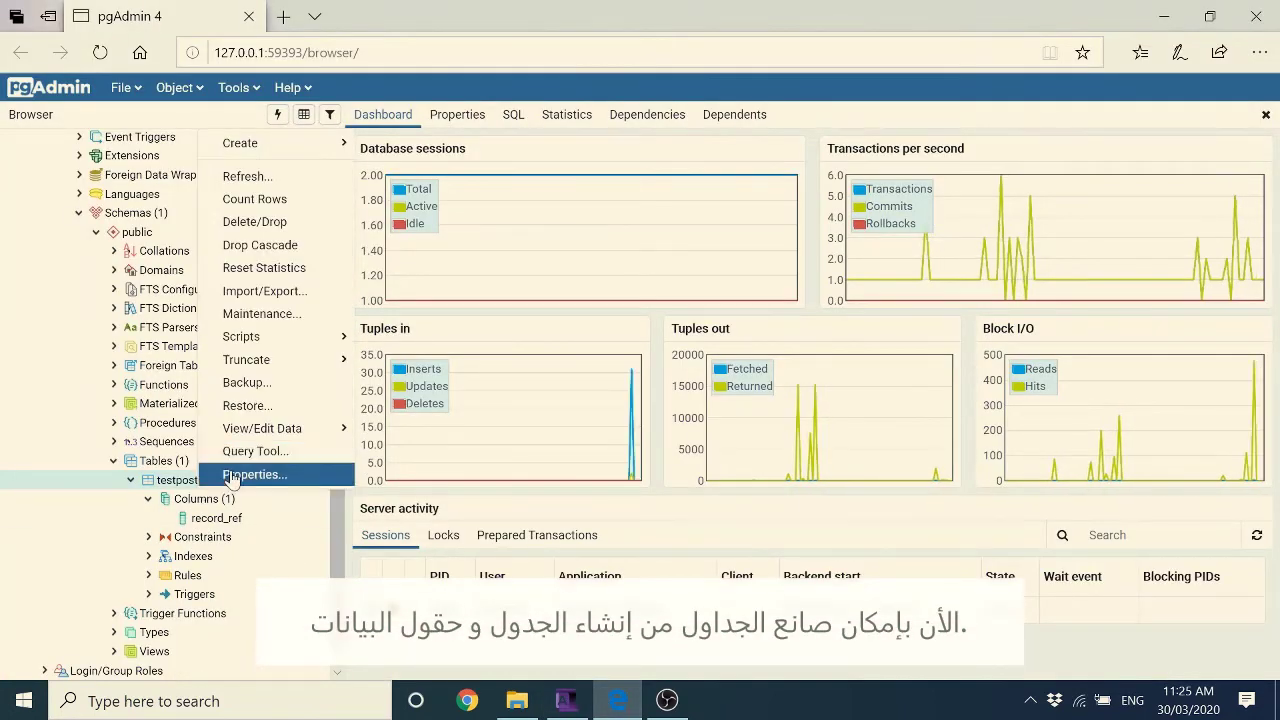
pyautogui.click(247, 176)
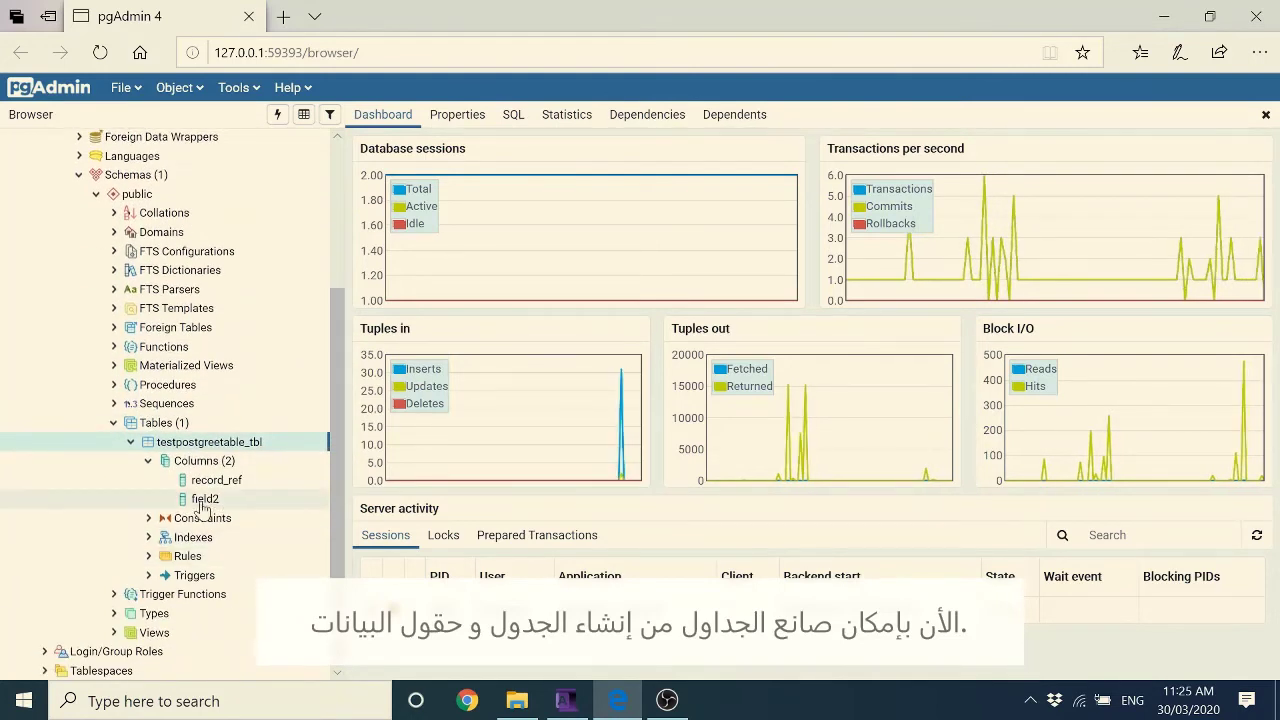
pyautogui.click(208, 500)
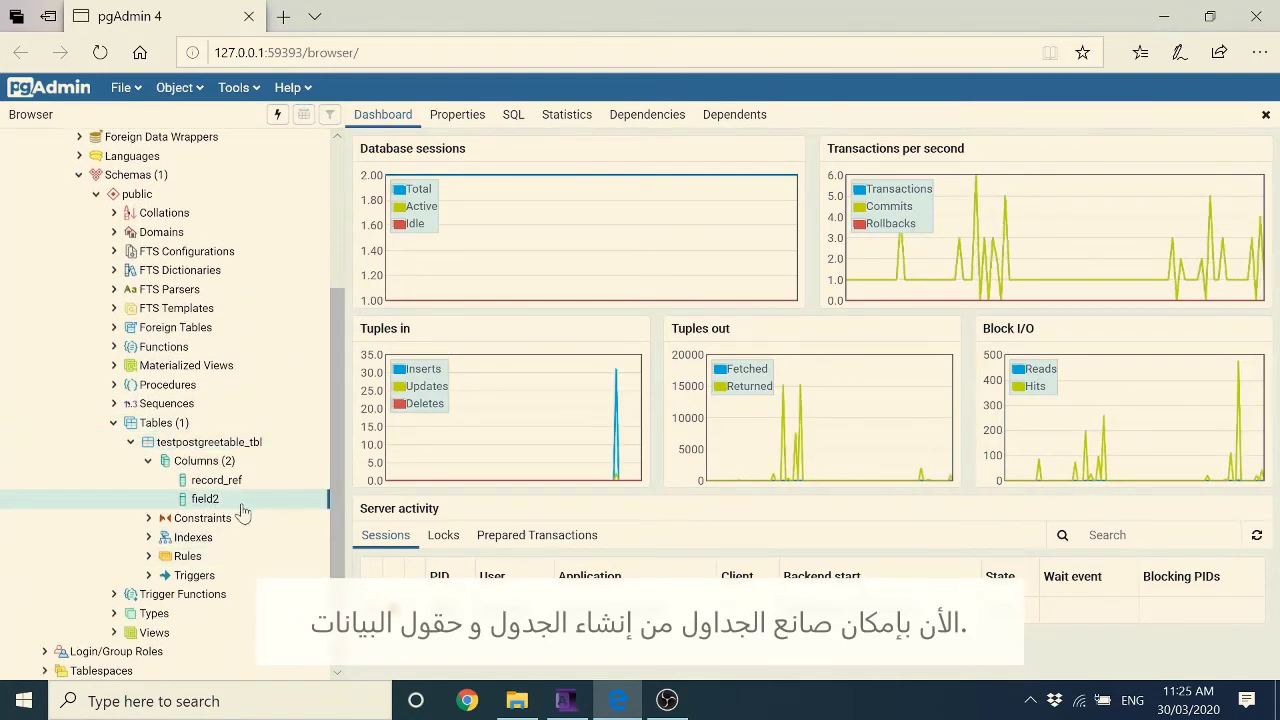
# Step: Switch back to Andromeda Platform and delete Field2 from the field list of TestPostgreeTable_tbl
pyautogui.click(562, 703)
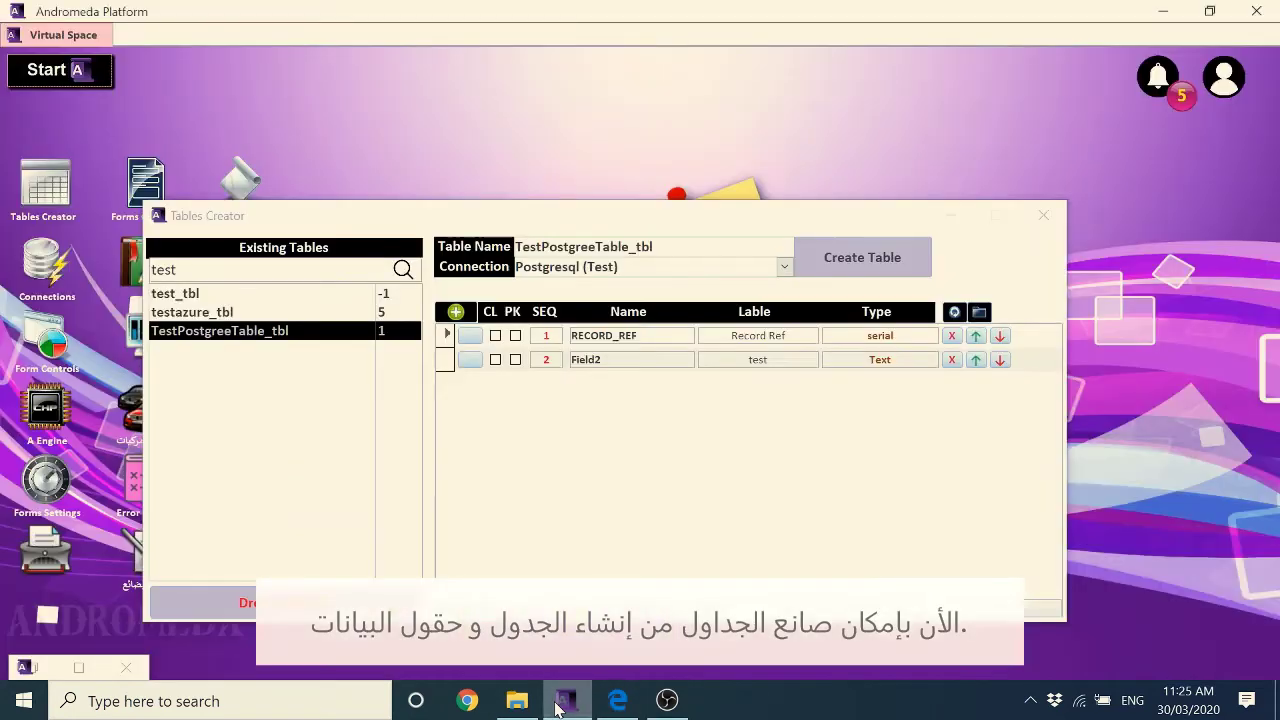
pyautogui.click(338, 333)
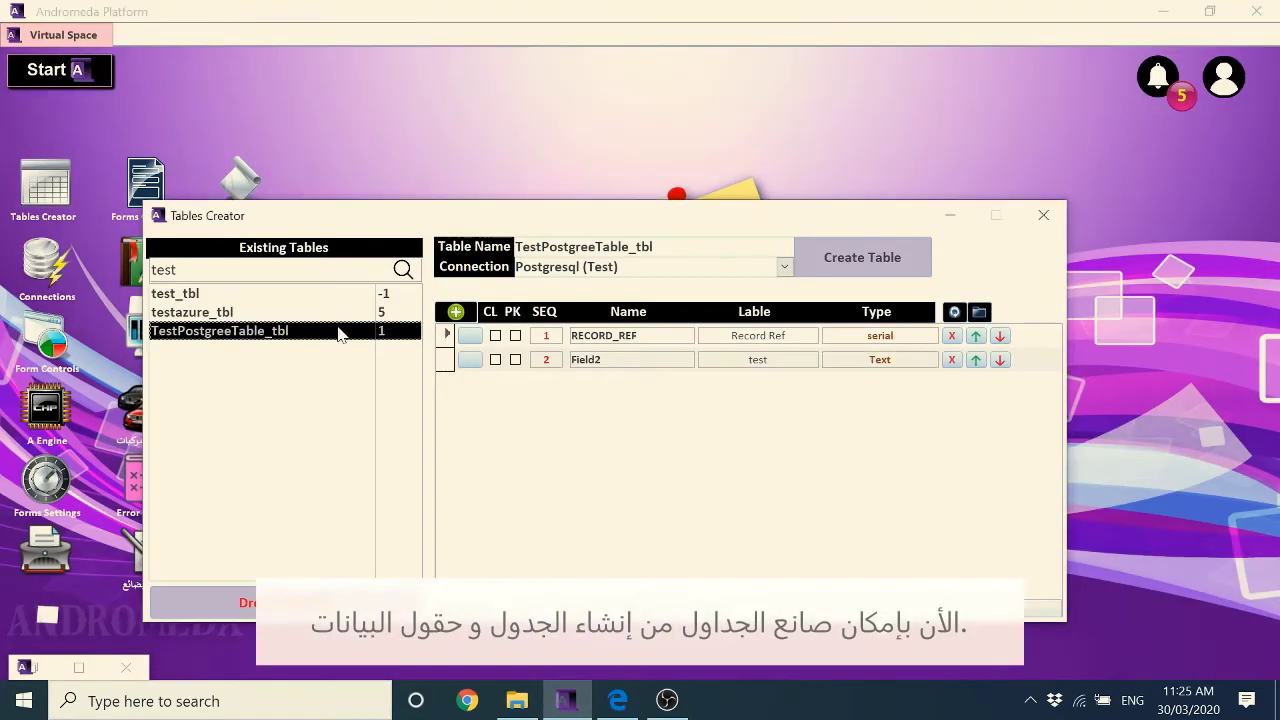
pyautogui.moveTo(519, 228); pyautogui.dragTo(561, 208)
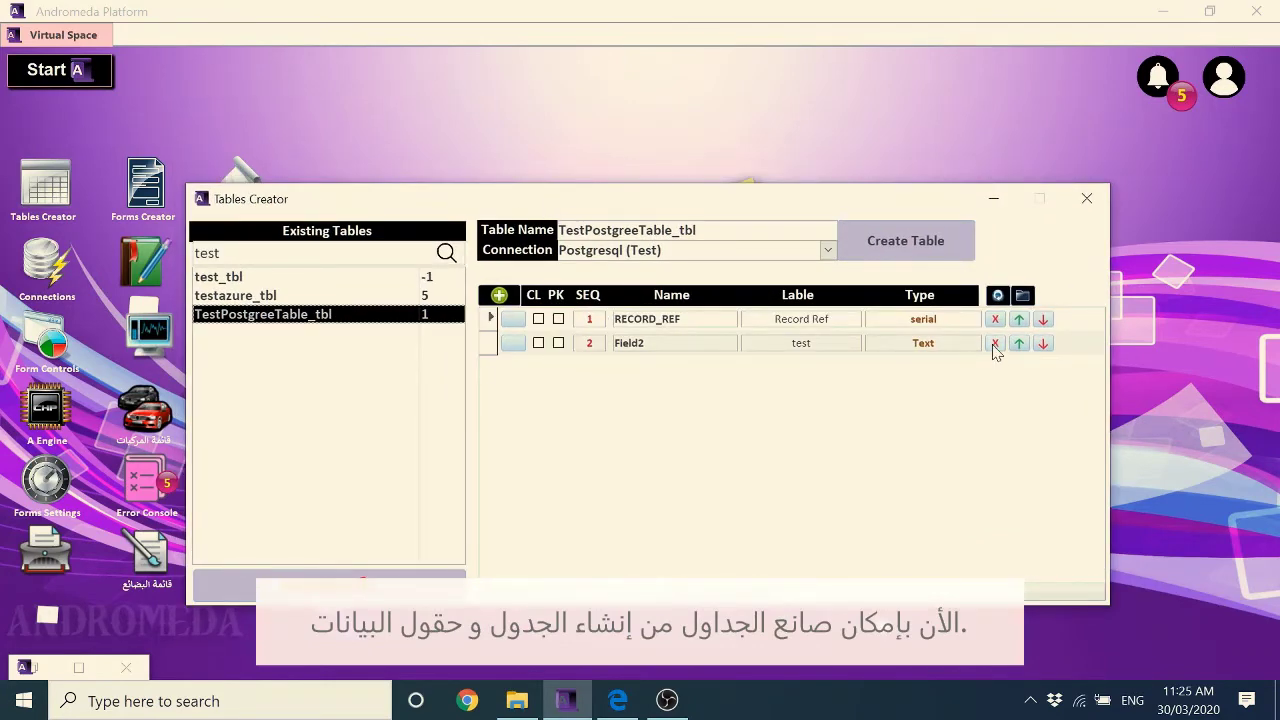
pyautogui.click(645, 343)
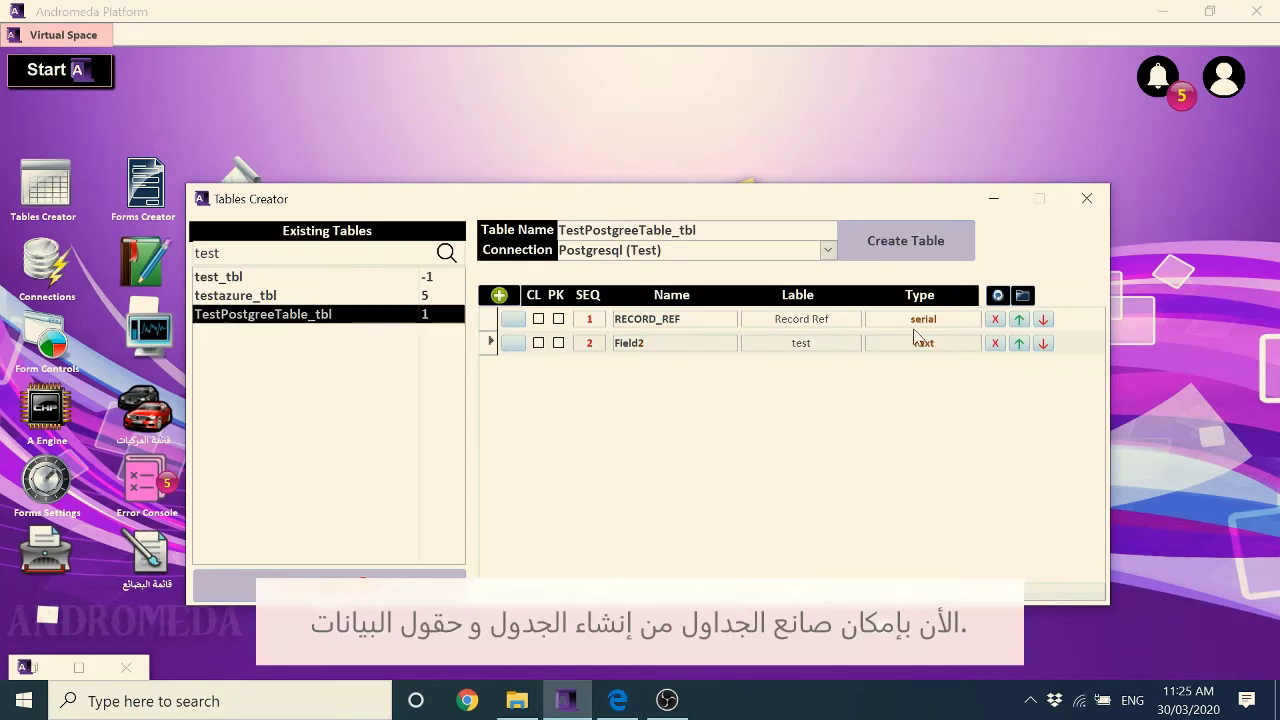
pyautogui.moveTo(741, 210); pyautogui.dragTo(707, 212)
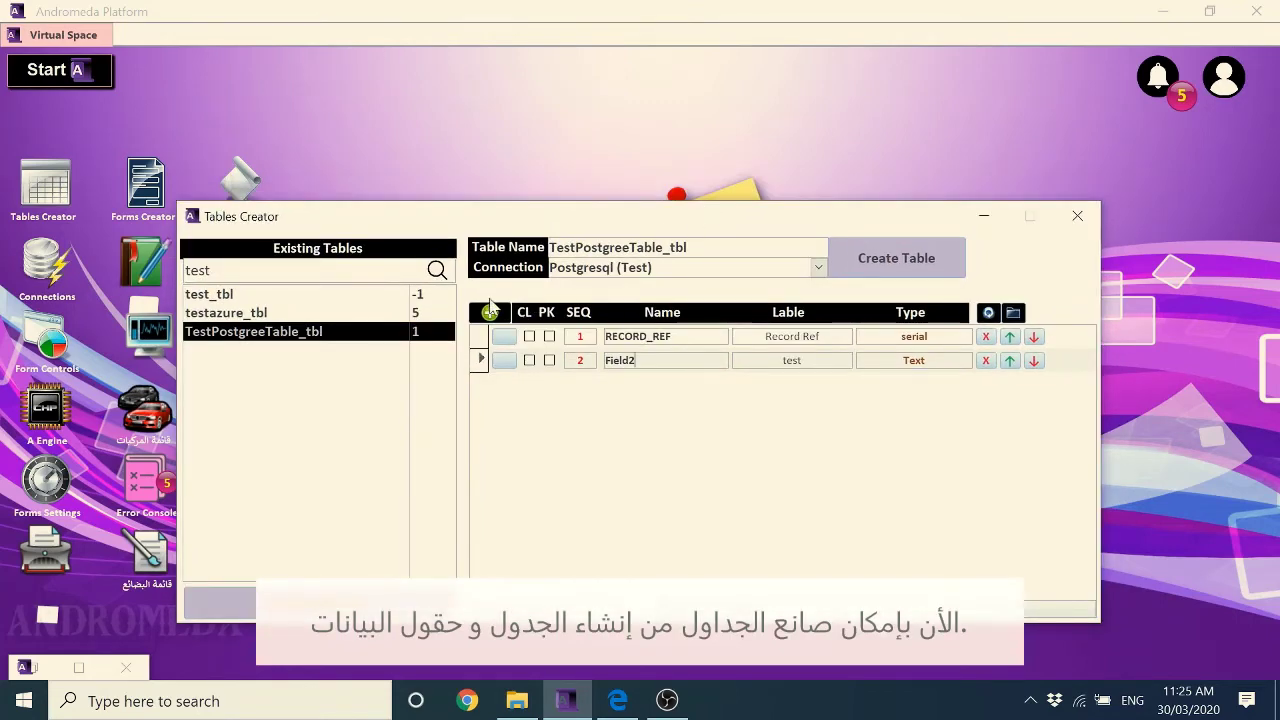
pyautogui.click(985, 360)
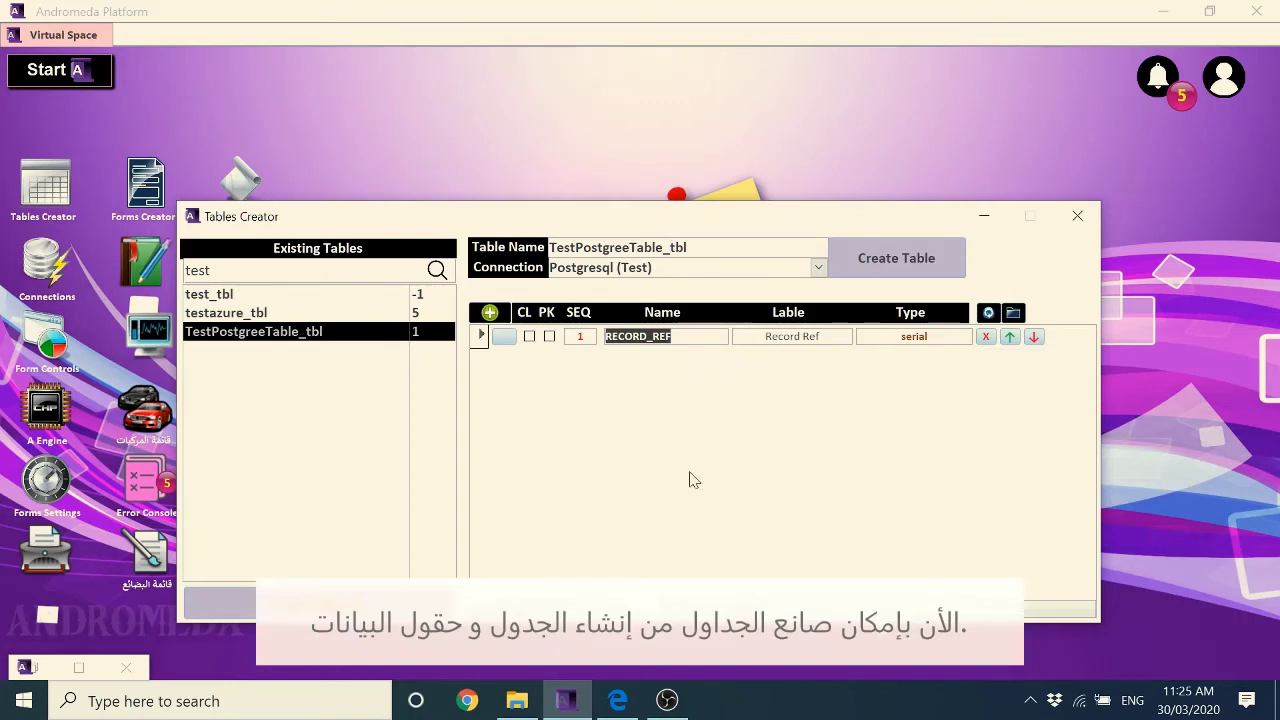
# Step: Switch to pgAdmin and refresh the columns of testpostgreetable_tbl to check the deletion of field2
pyautogui.click(617, 700)
pyautogui.rightClick(249, 503)
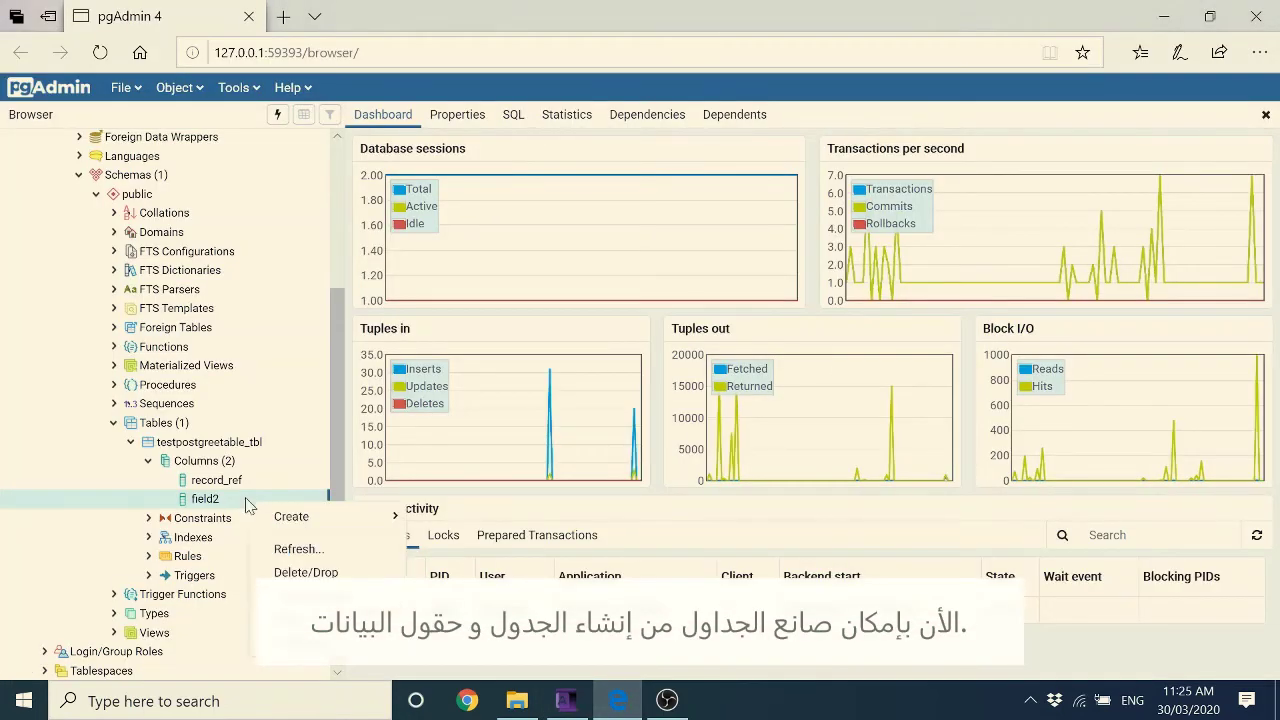
pyautogui.rightClick(205, 460)
pyautogui.click(237, 505)
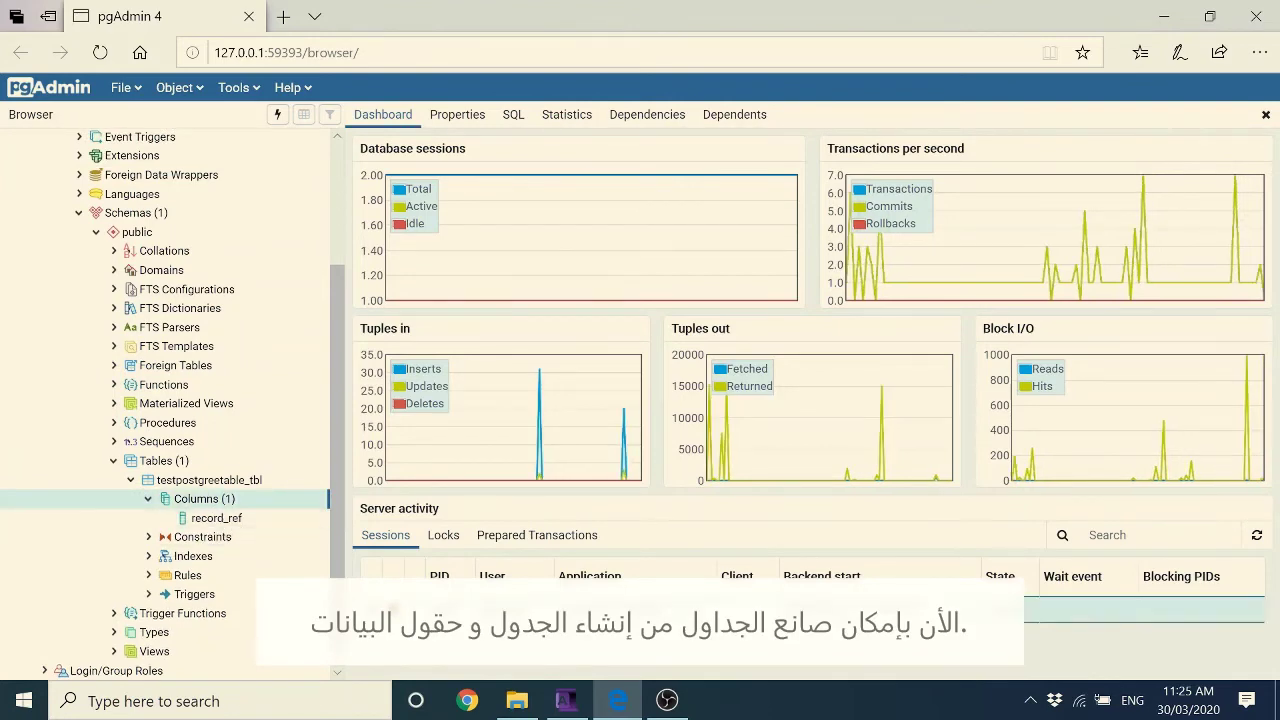
# Step: Switch back to Andromeda Platform, start importing fields from a file and browse to D:\Andromeda Platform\Data Import
pyautogui.hotkey('alt', 'Tab')
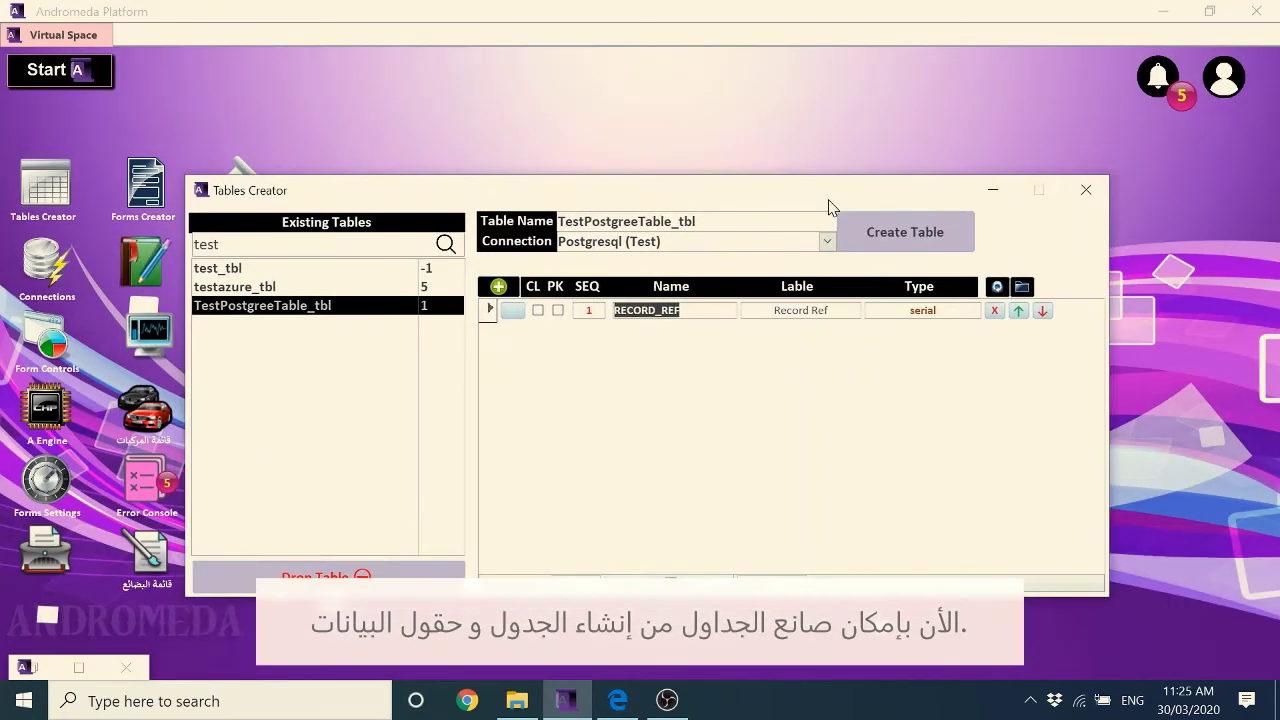
pyautogui.moveTo(828, 207); pyautogui.dragTo(838, 259)
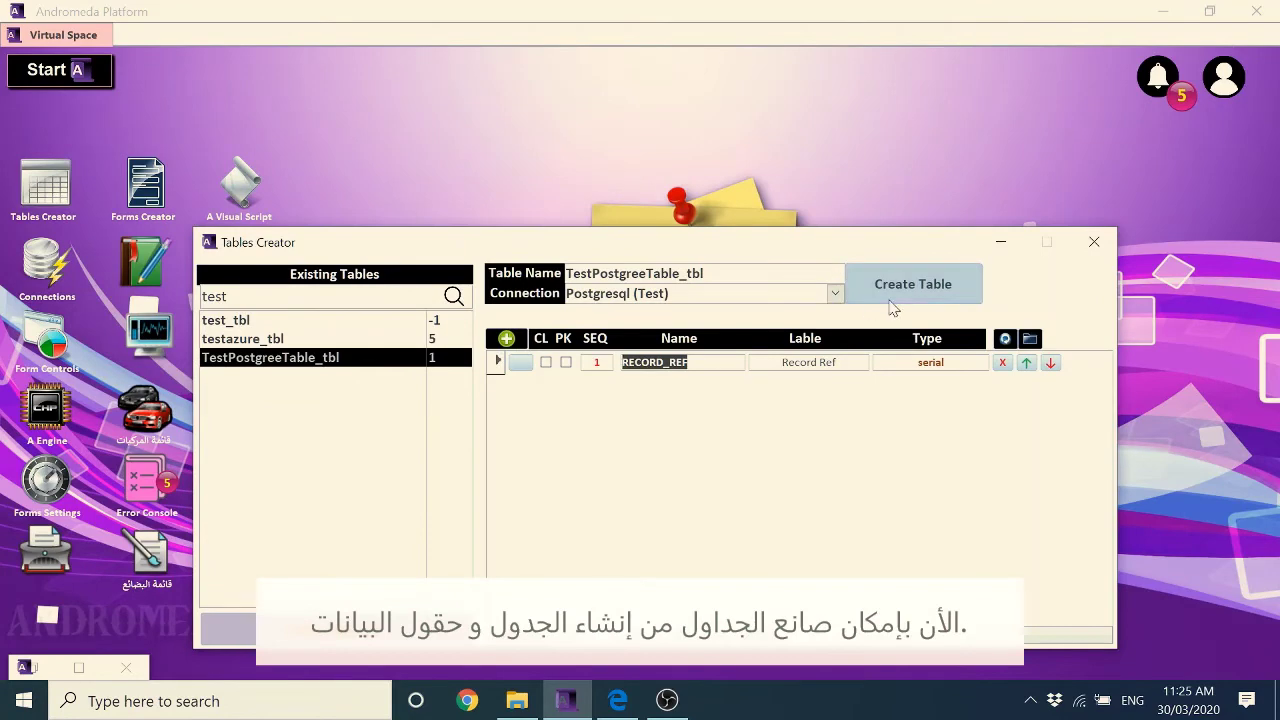
pyautogui.click(1033, 341)
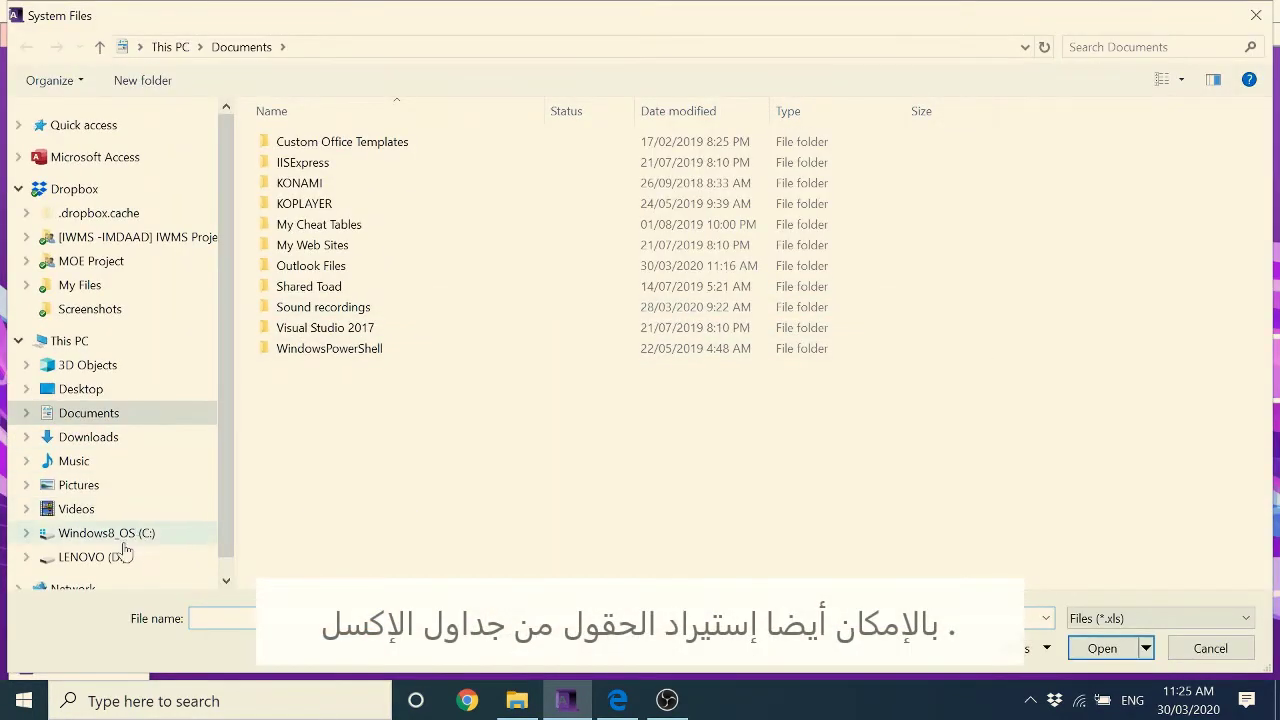
pyautogui.click(88, 556)
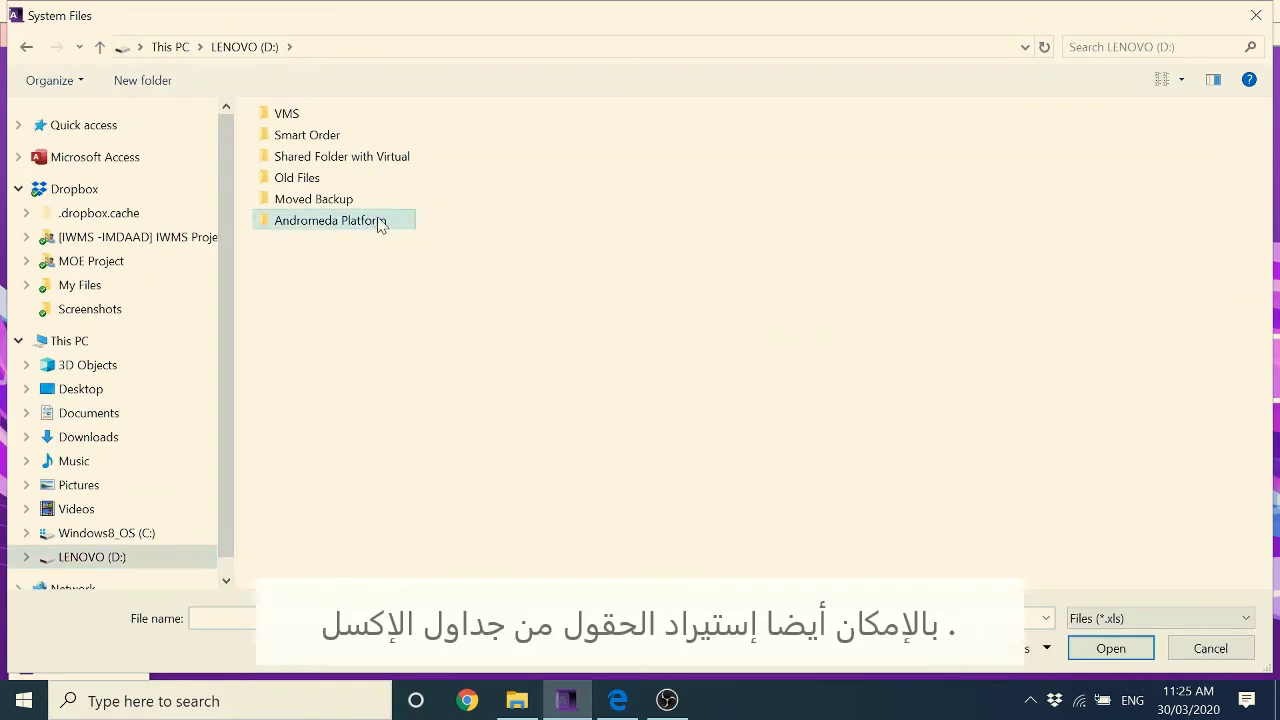
pyautogui.doubleClick(375, 221)
pyautogui.doubleClick(565, 220)
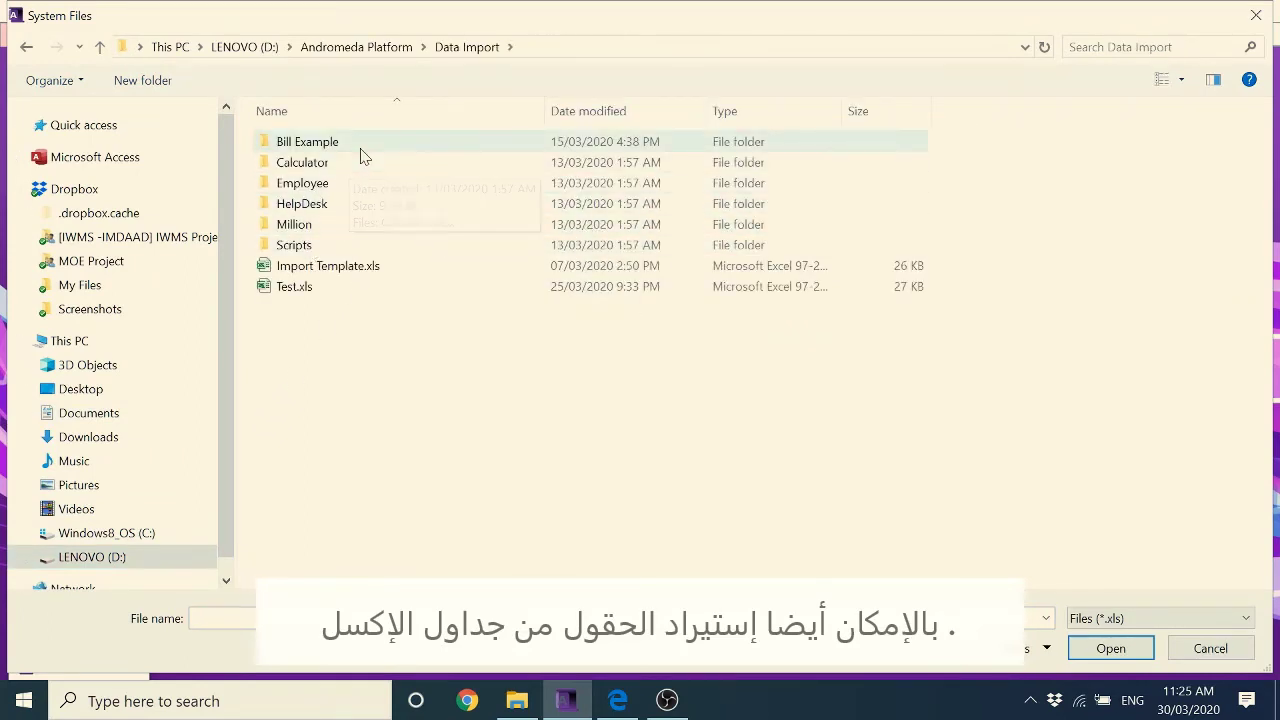
# Step: Import the fields from the first Excel file in the HelpDesk folder and generate them in the database
pyautogui.doubleClick(361, 188)
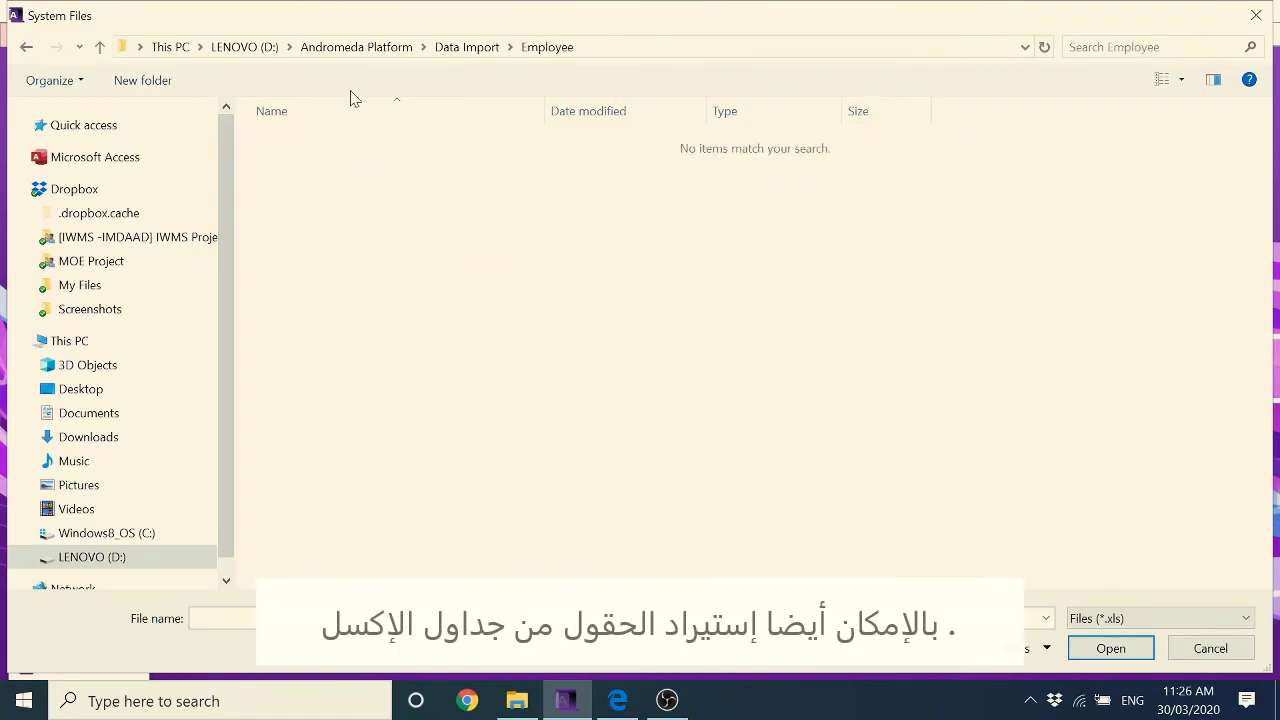
pyautogui.click(488, 50)
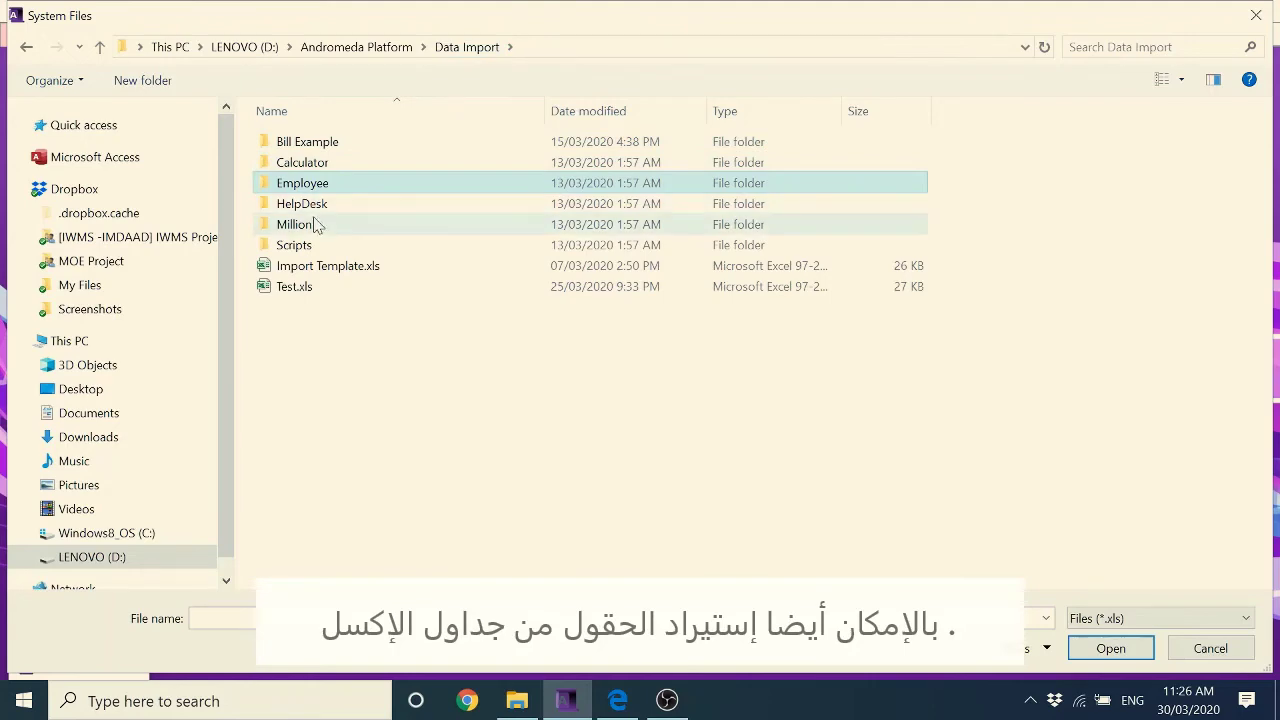
pyautogui.click(318, 206)
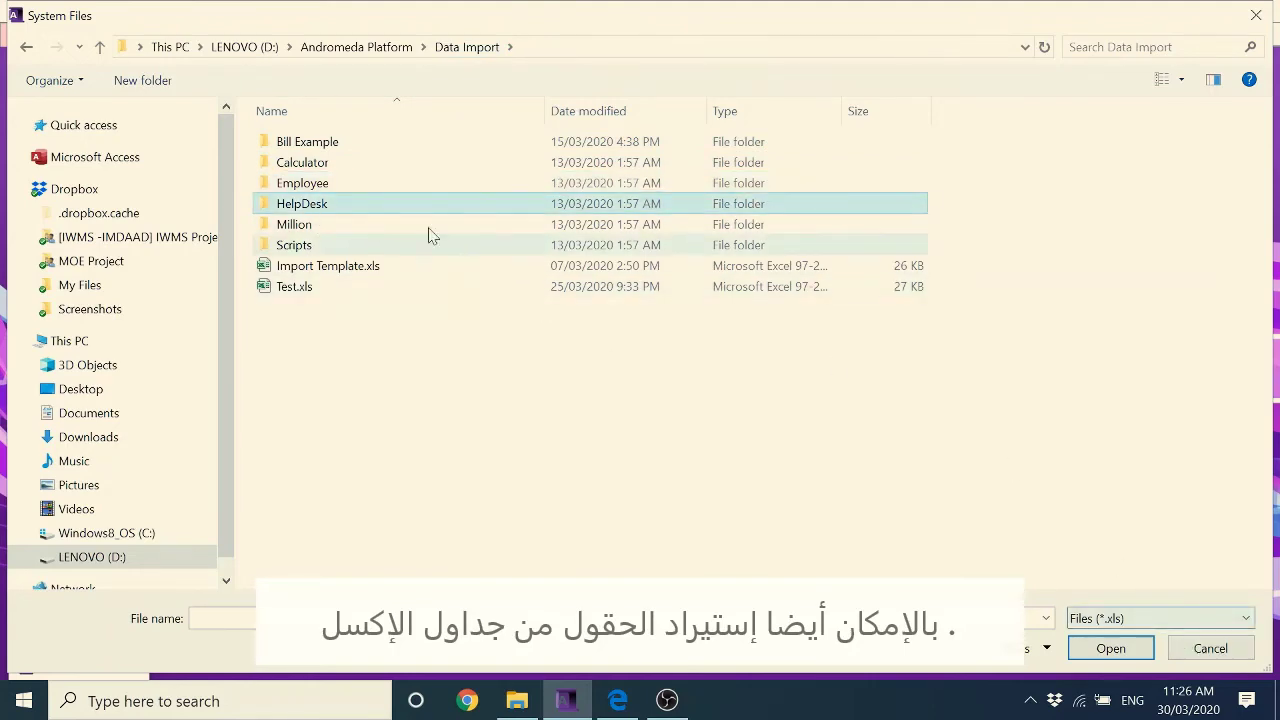
pyautogui.doubleClick(364, 208)
pyautogui.doubleClick(366, 148)
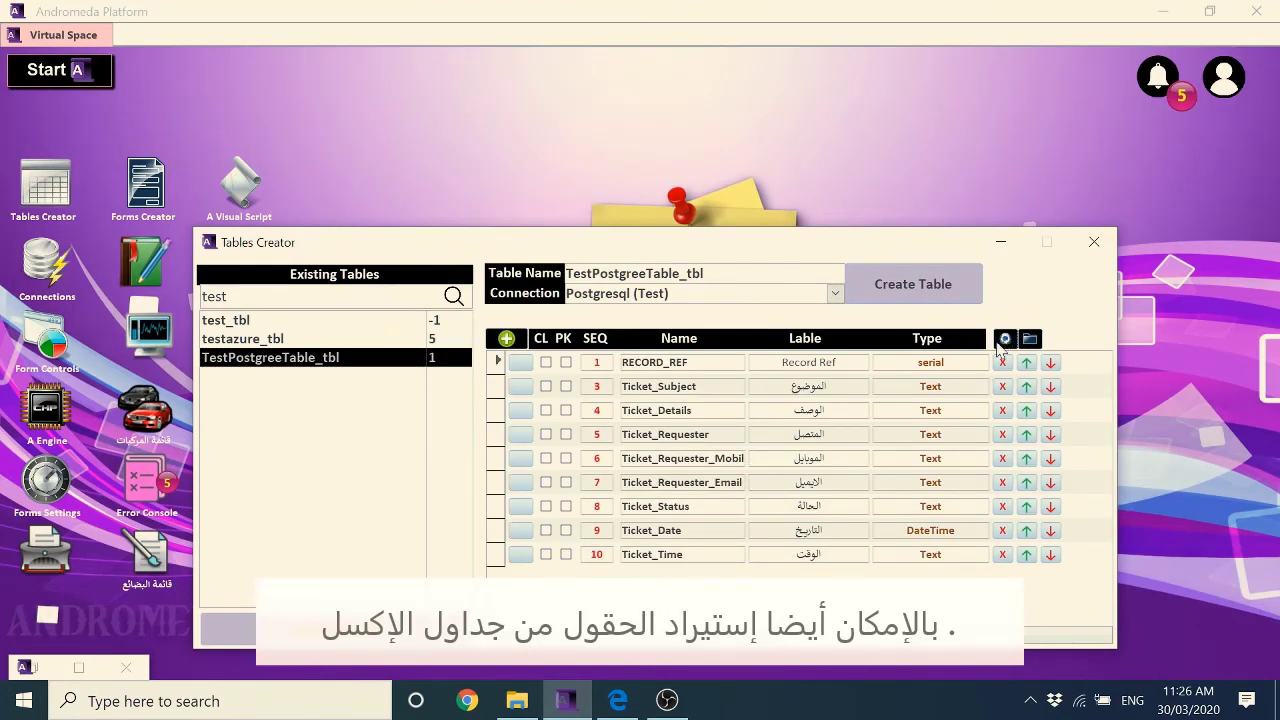
pyautogui.click(1004, 341)
pyautogui.click(686, 426)
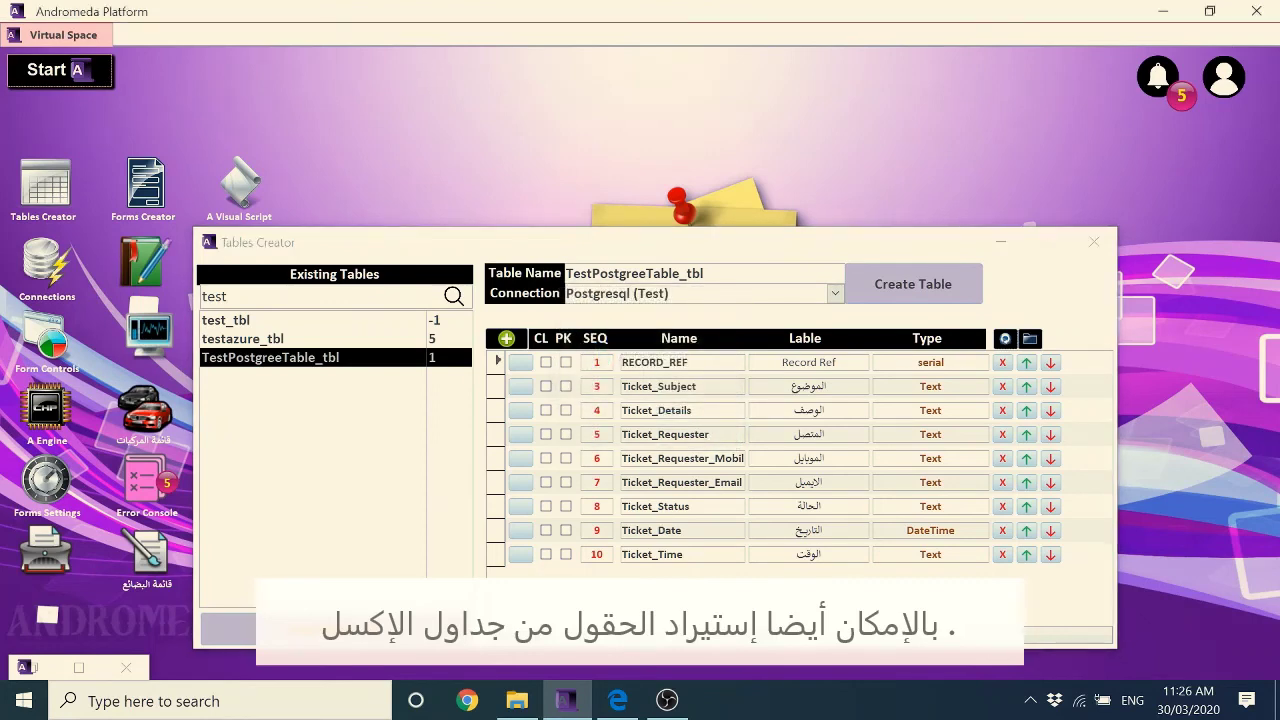
# Step: Switch to pgAdmin, refresh the columns of testpostgreetable_tbl and examine the newly generated ticket columns
pyautogui.click(617, 700)
pyautogui.rightClick(230, 514)
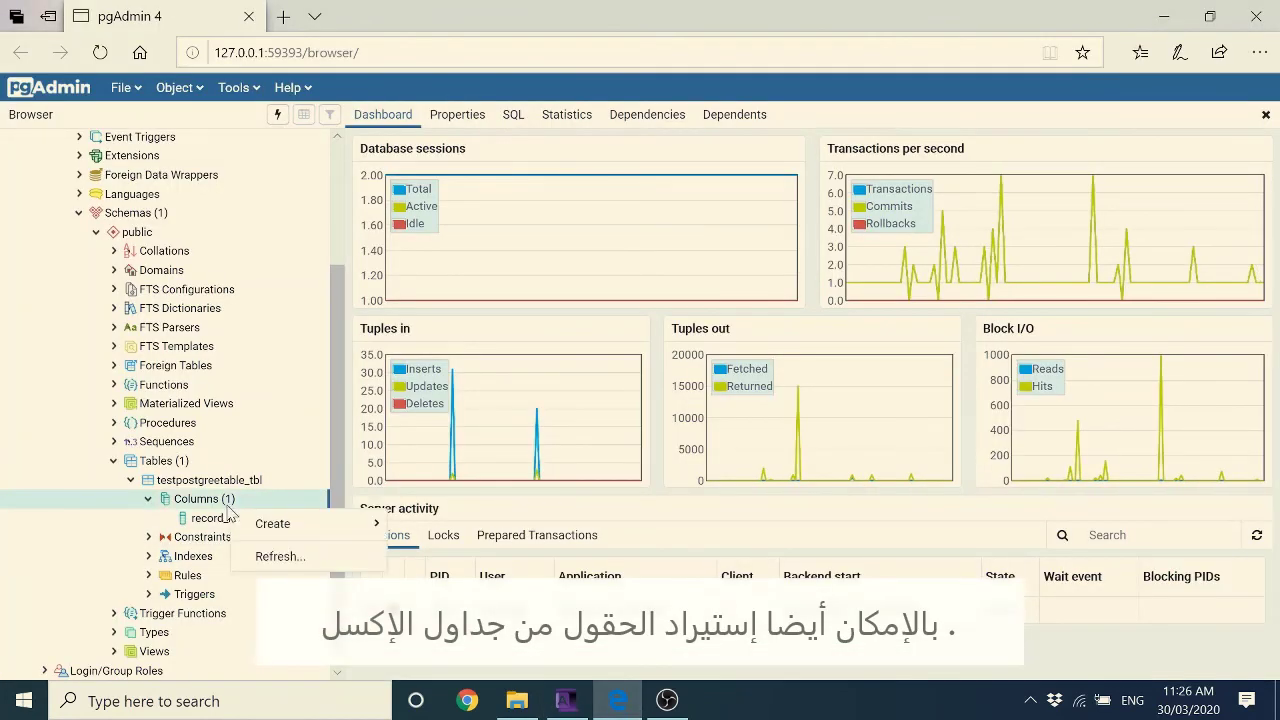
pyautogui.click(273, 556)
pyautogui.scroll(-3, 278, 556)
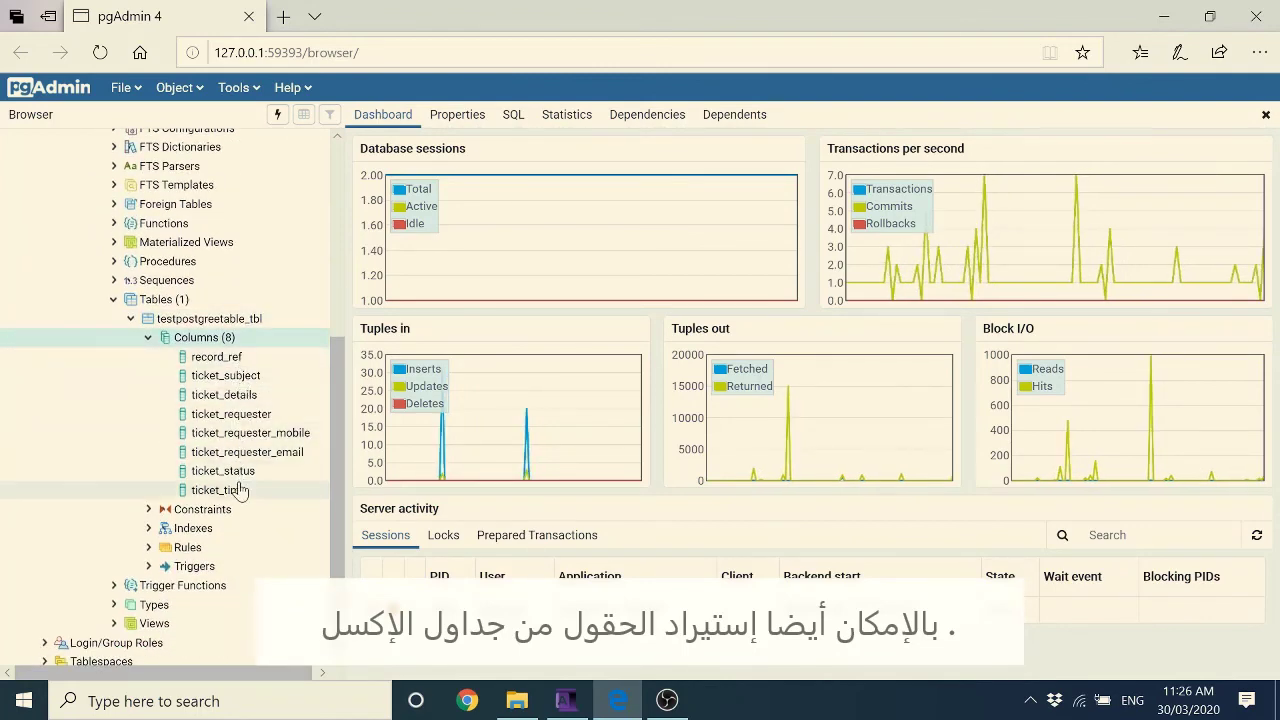
# Step: Switch to Andromeda Platform to review the field list of TestPostgreeTable_tbl, and return to pgAdmin to compare the columns
pyautogui.click(566, 700)
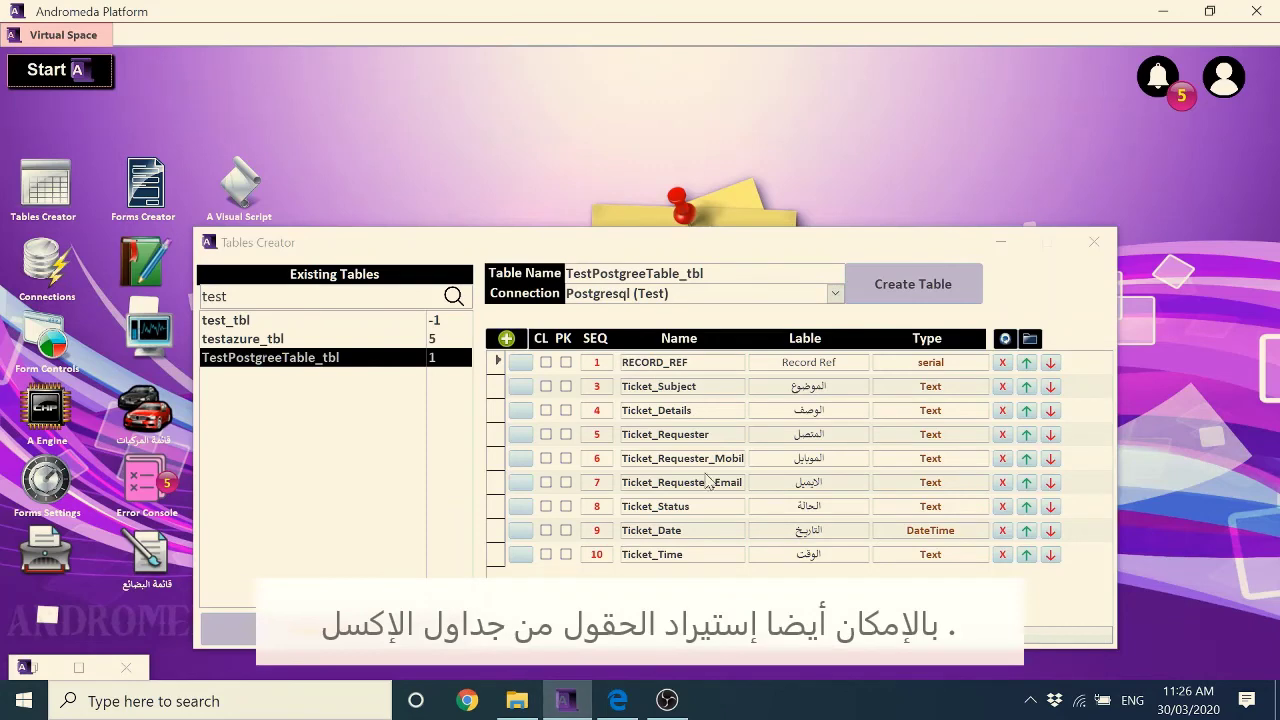
pyautogui.moveTo(812, 265); pyautogui.dragTo(784, 229)
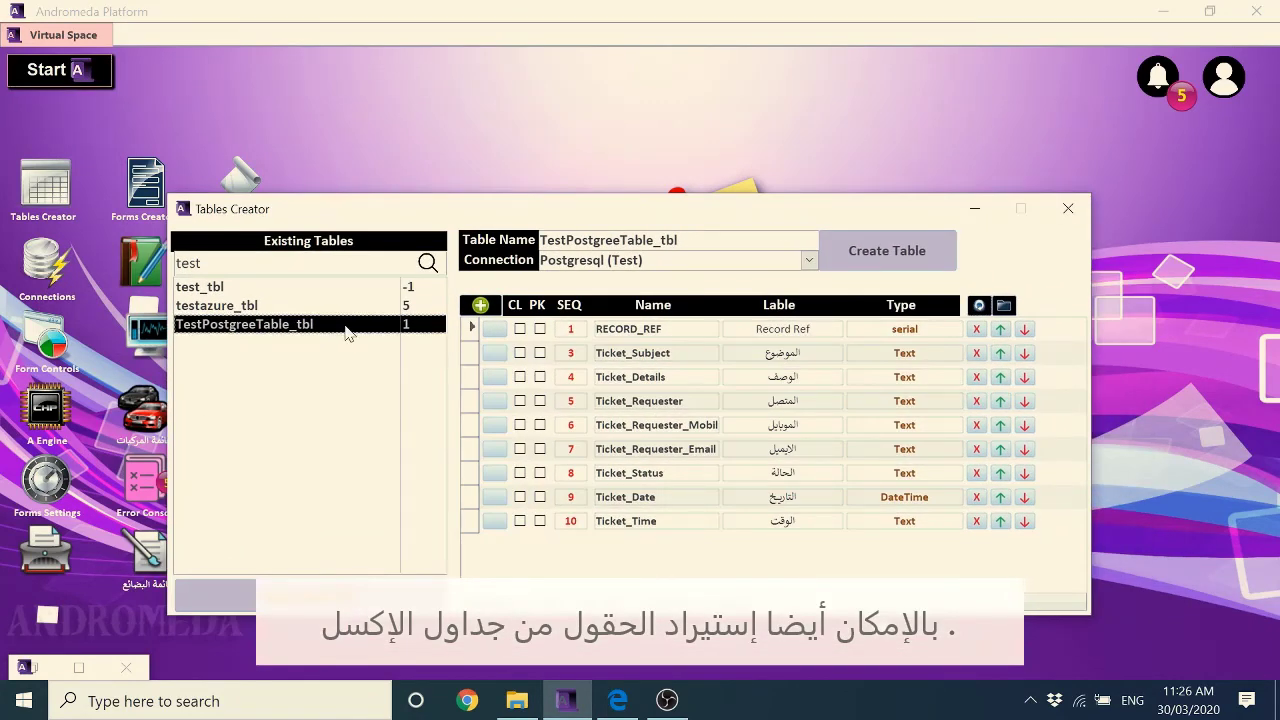
pyautogui.click(633, 703)
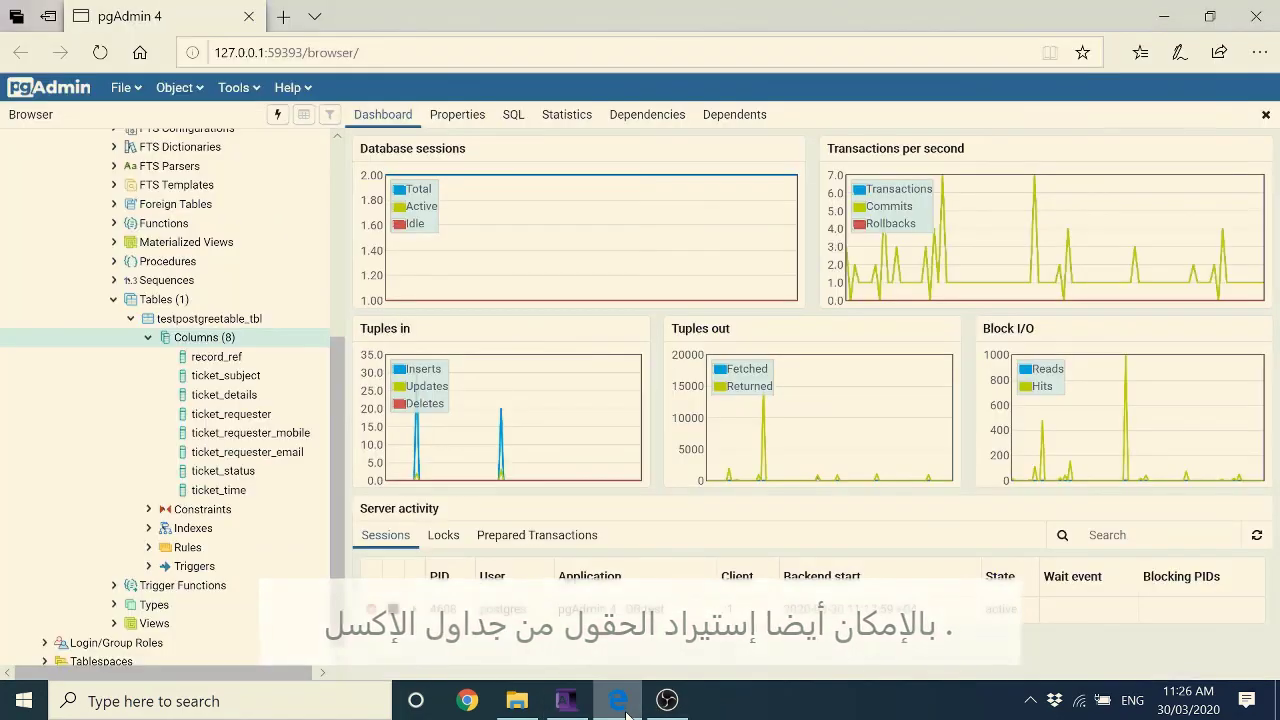